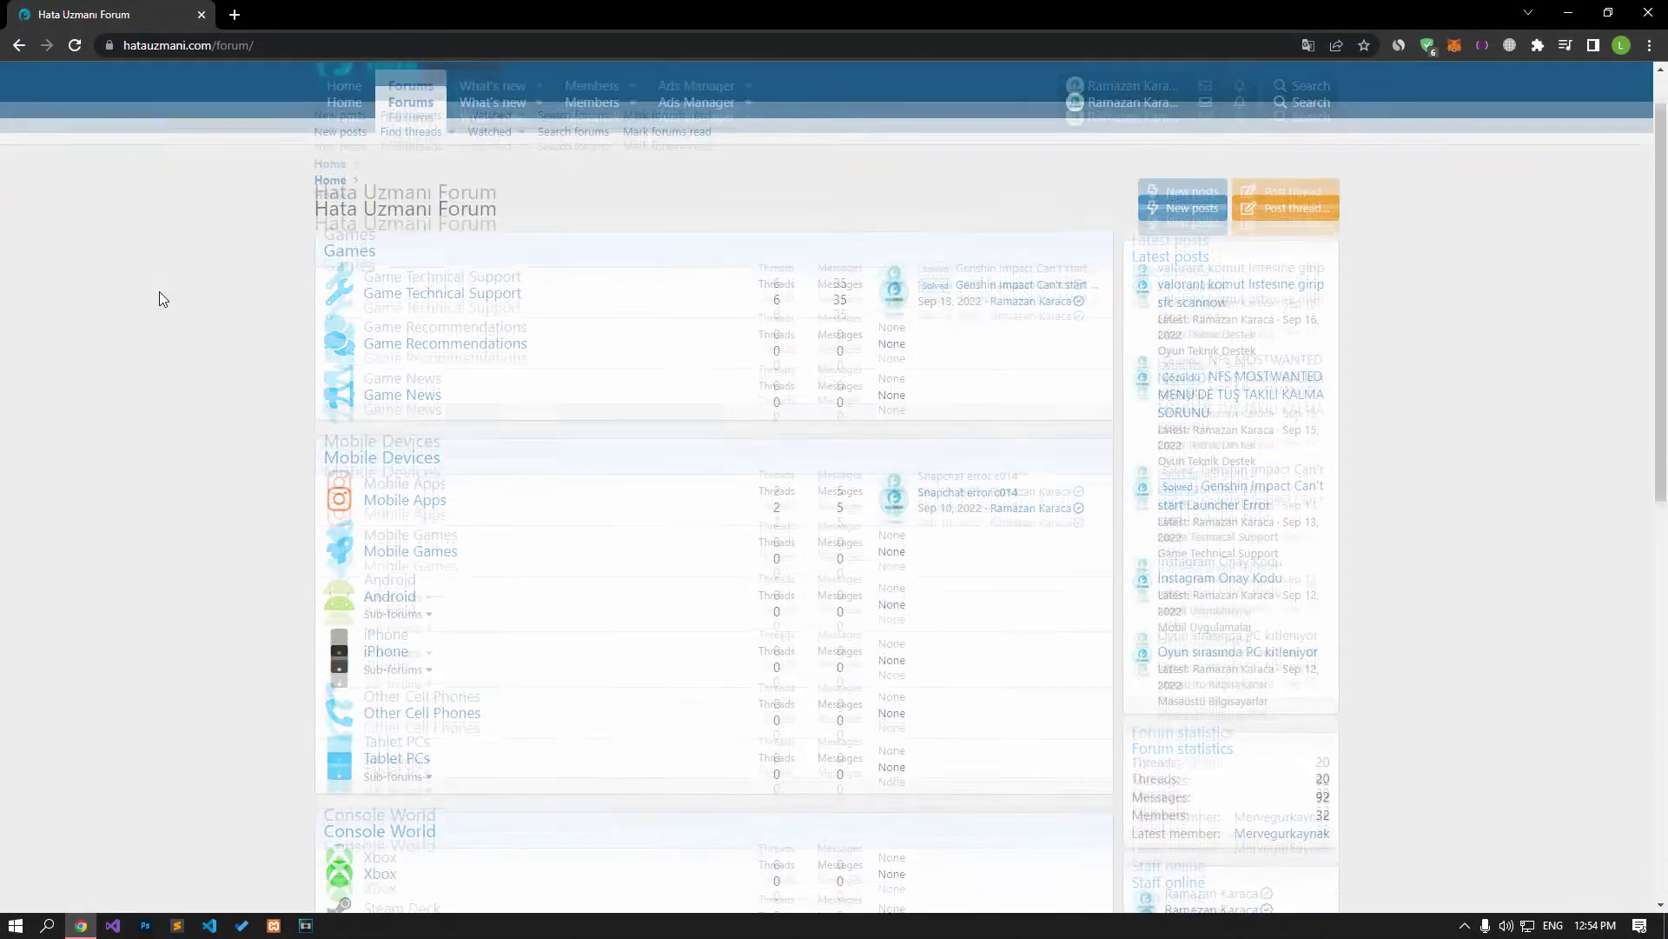
Scroll through the Hata Uzmanı Forum index and start a new thread with Post thread
{"action": "scroll", "coordinate": [159, 299], "scroll_direction": "down", "scroll_amount": 3}
{"action": "scroll", "coordinate": [159, 299], "scroll_direction": "down", "scroll_amount": 5}
{"action": "scroll", "coordinate": [159, 299], "scroll_direction": "down", "scroll_amount": 2}
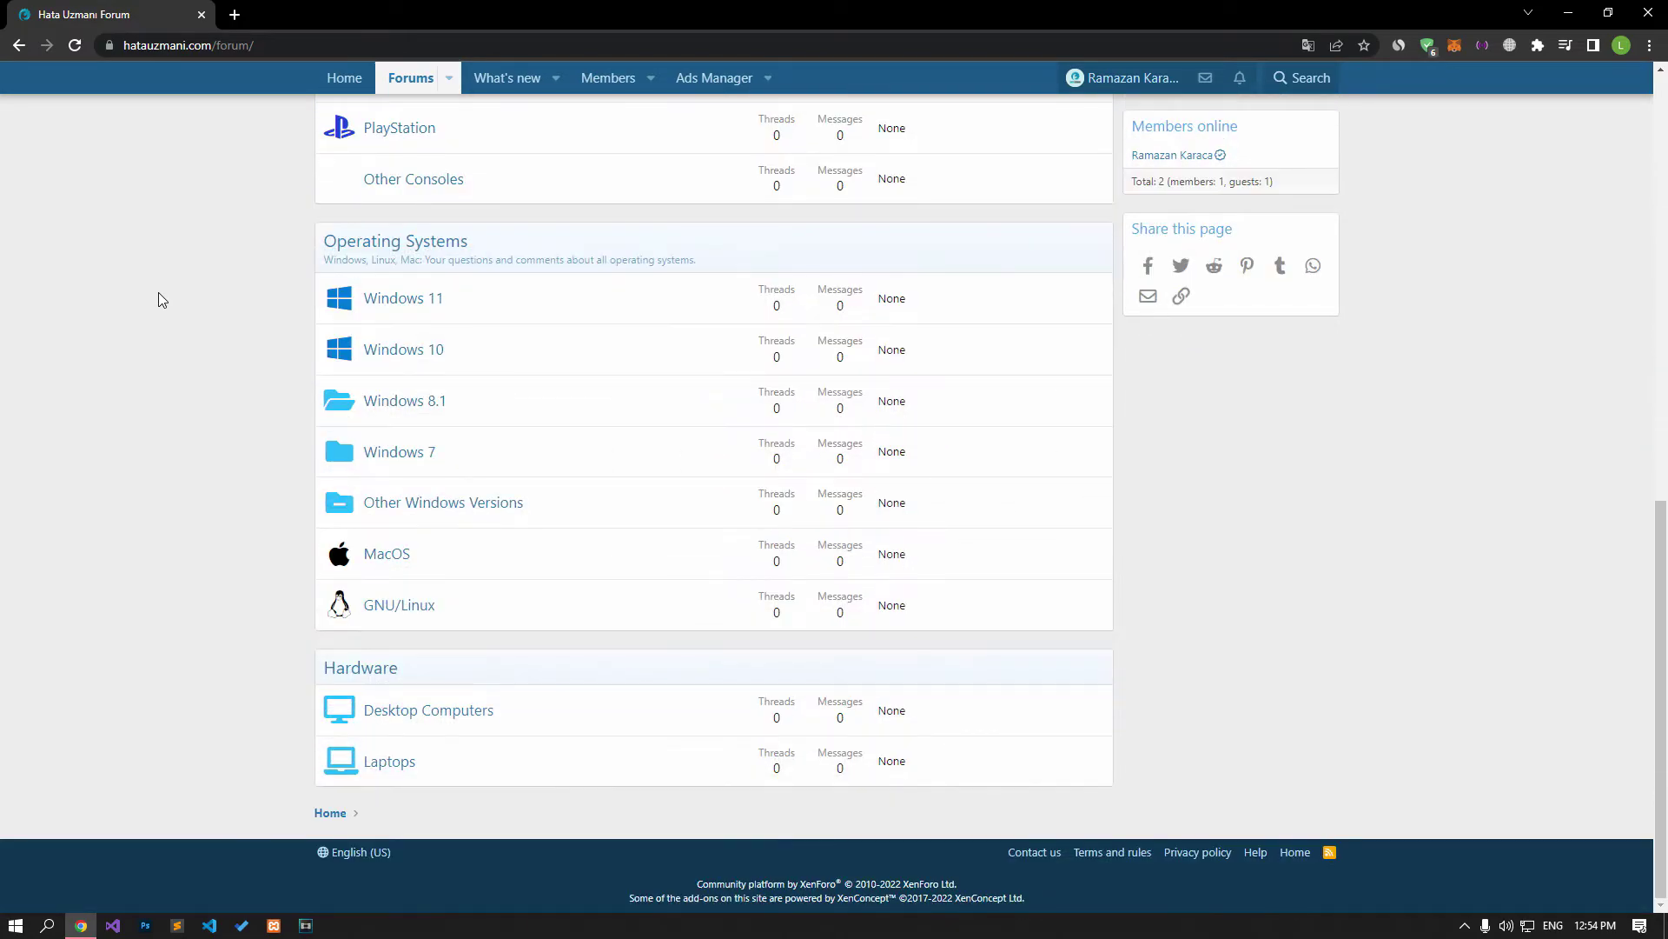
{"action": "scroll", "coordinate": [158, 292], "scroll_direction": "up", "scroll_amount": 2}
{"action": "scroll", "coordinate": [158, 292], "scroll_direction": "up", "scroll_amount": 4}
{"action": "scroll", "coordinate": [158, 292], "scroll_direction": "up", "scroll_amount": 3}
{"action": "scroll", "coordinate": [158, 292], "scroll_direction": "up", "scroll_amount": 2}
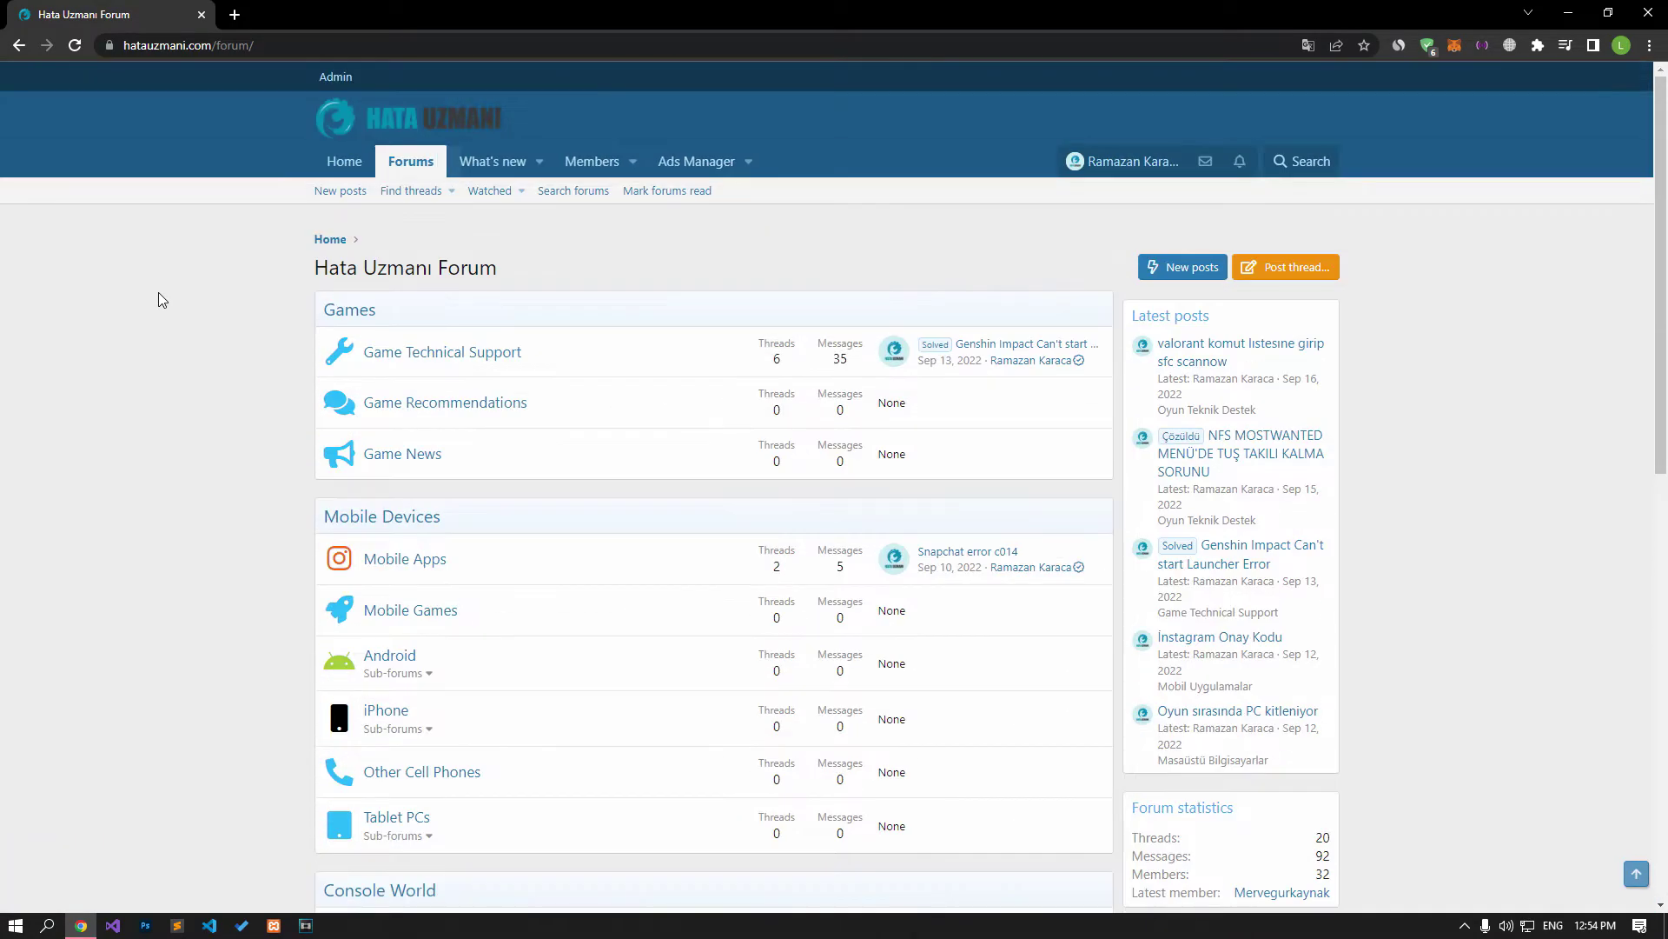
{"action": "left_click", "coordinate": [1327, 272]}
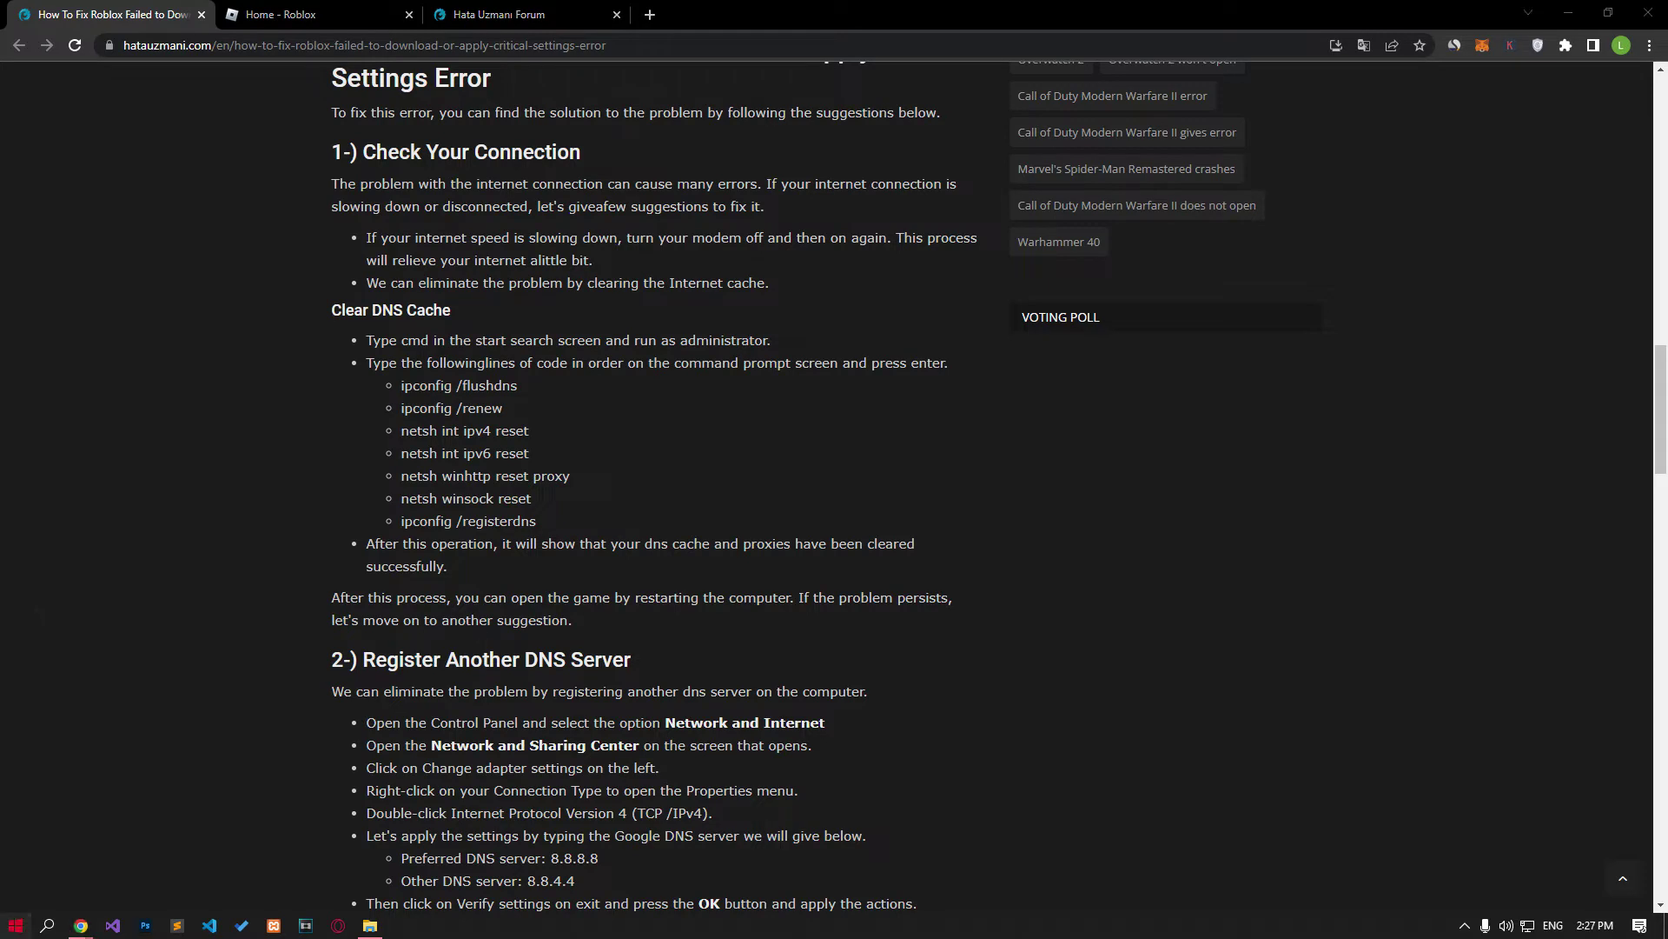
Launch an administrator Command Prompt and place it beside the article's command list
{"action": "left_click", "coordinate": [16, 925]}
{"action": "type", "text": "cmd"}
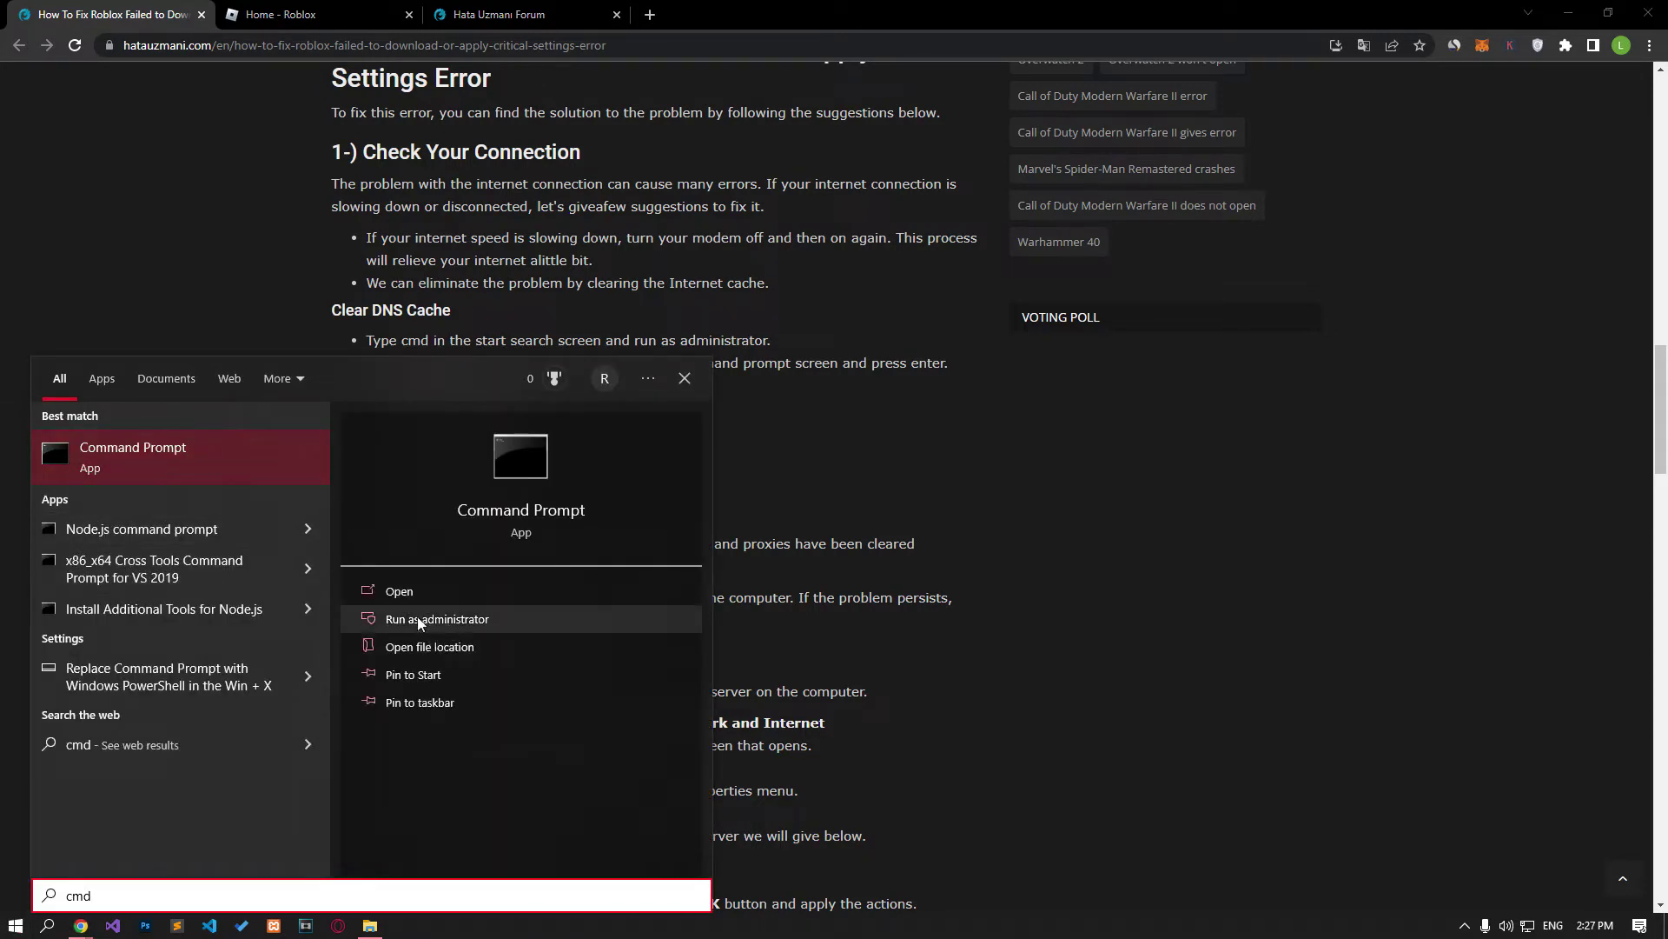
{"action": "left_click", "coordinate": [439, 621]}
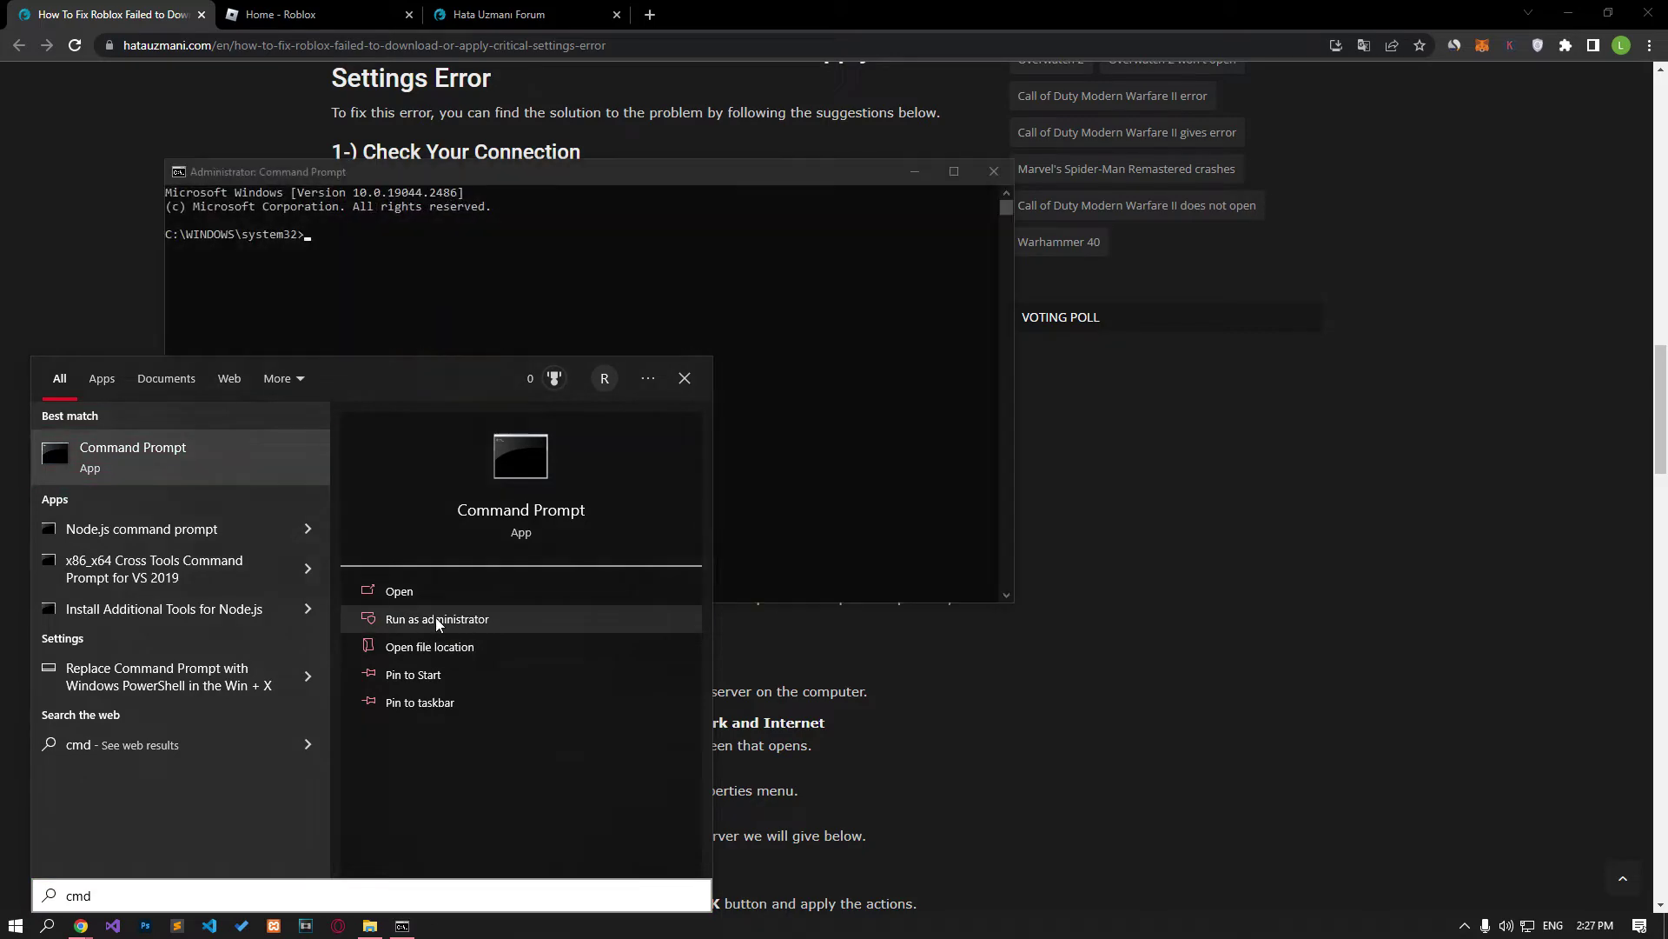
{"action": "left_click_drag", "start_coordinate": [319, 178], "coordinate": [857, 189]}
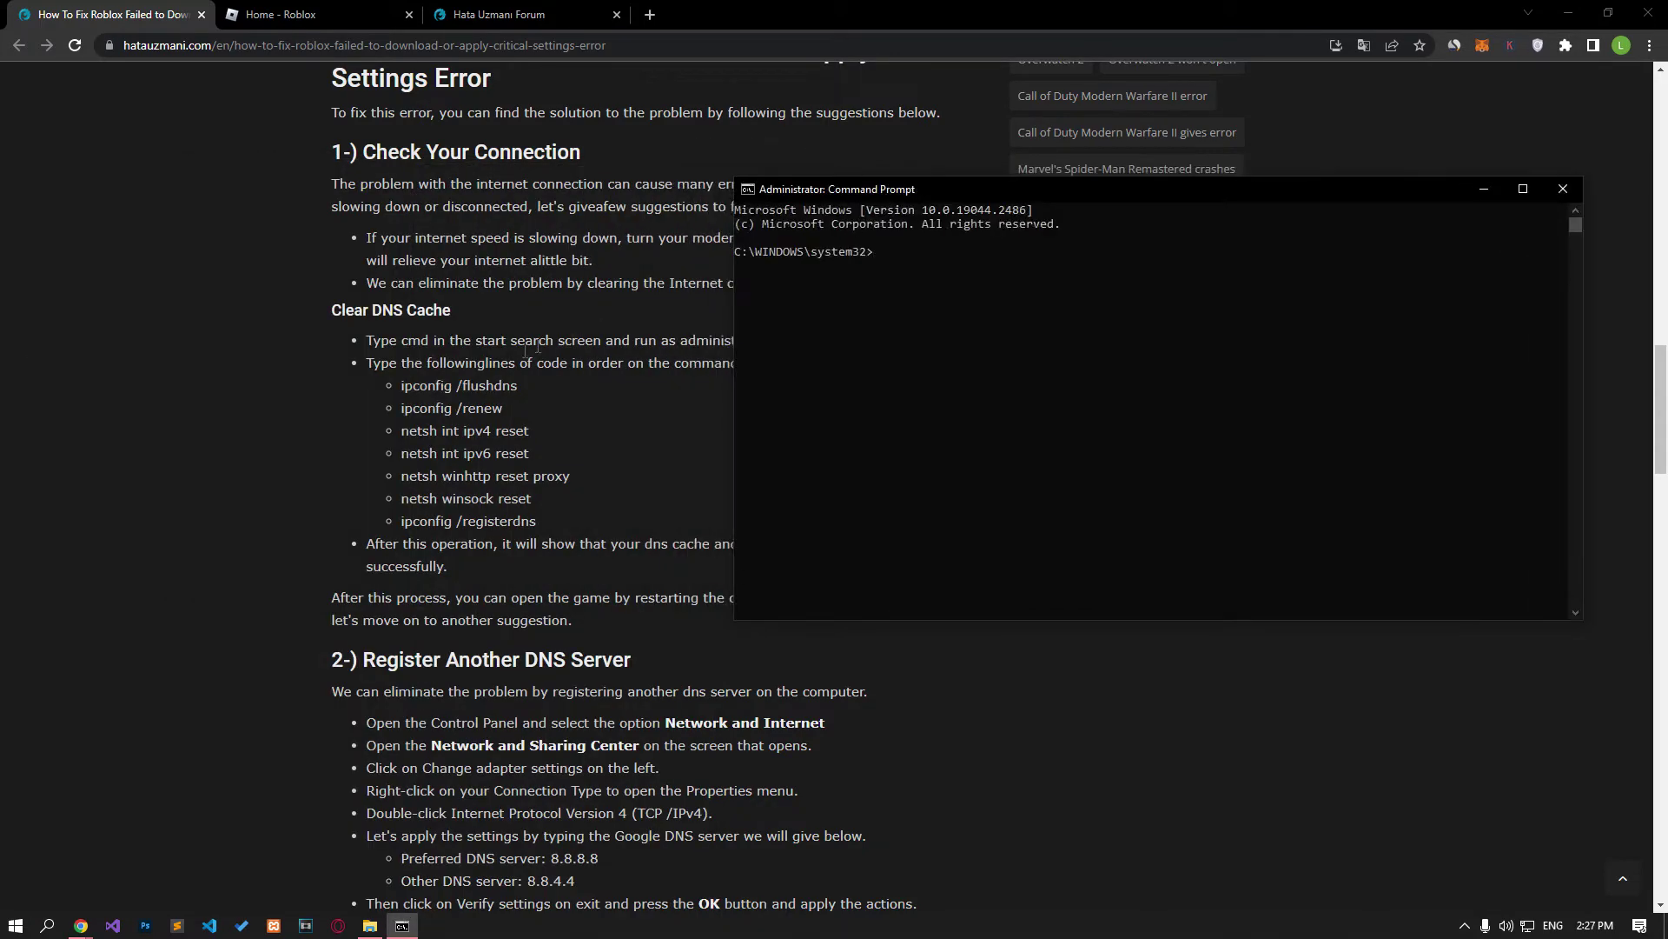
Run the article's ipconfig /flushdns and ipconfig /renew commands in the console
{"action": "triple_click", "coordinate": [459, 387]}
{"action": "key", "text": "ctrl+c"}
{"action": "key", "text": "alt+Tab"}
{"action": "key", "text": "ctrl+v"}
{"action": "key", "text": "Return"}
{"action": "triple_click", "coordinate": [462, 407]}
{"action": "key", "text": "ctrl+c"}
{"action": "key", "text": "alt+Tab"}
{"action": "key", "text": "ctrl+v"}
{"action": "key", "text": "Return"}
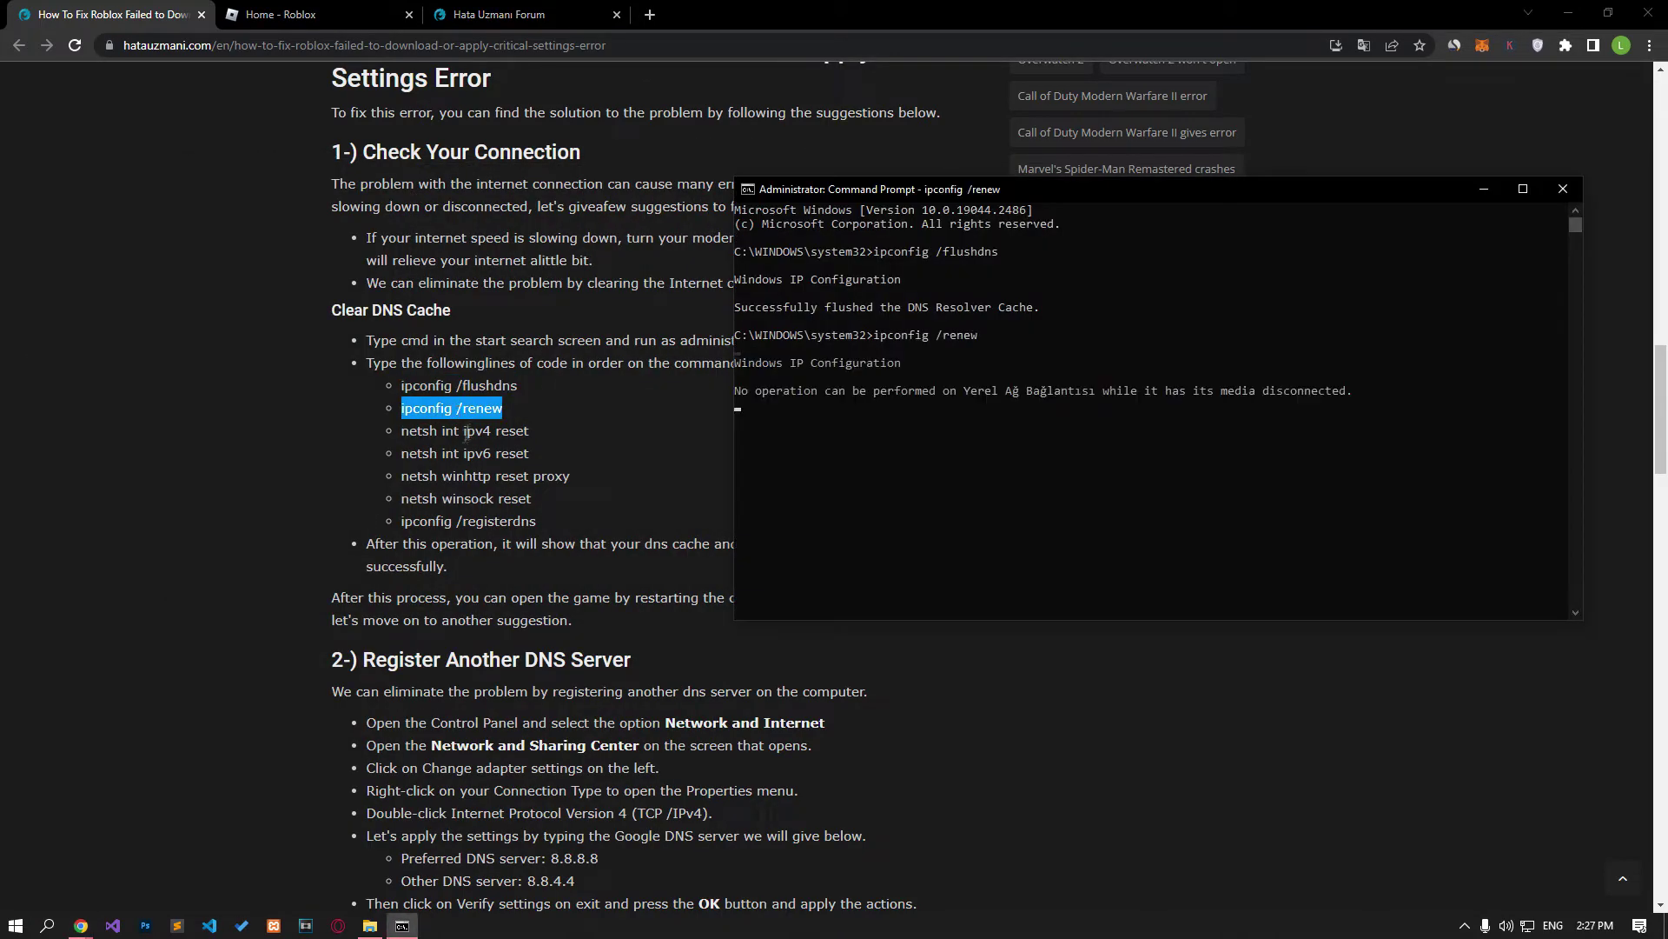
Run the article's netsh IPv4, IPv6, winhttp and winsock reset commands
{"action": "triple_click", "coordinate": [465, 431]}
{"action": "key", "text": "ctrl+c"}
{"action": "key", "text": "alt+Tab"}
{"action": "key", "text": "ctrl+v"}
{"action": "key", "text": "Return"}
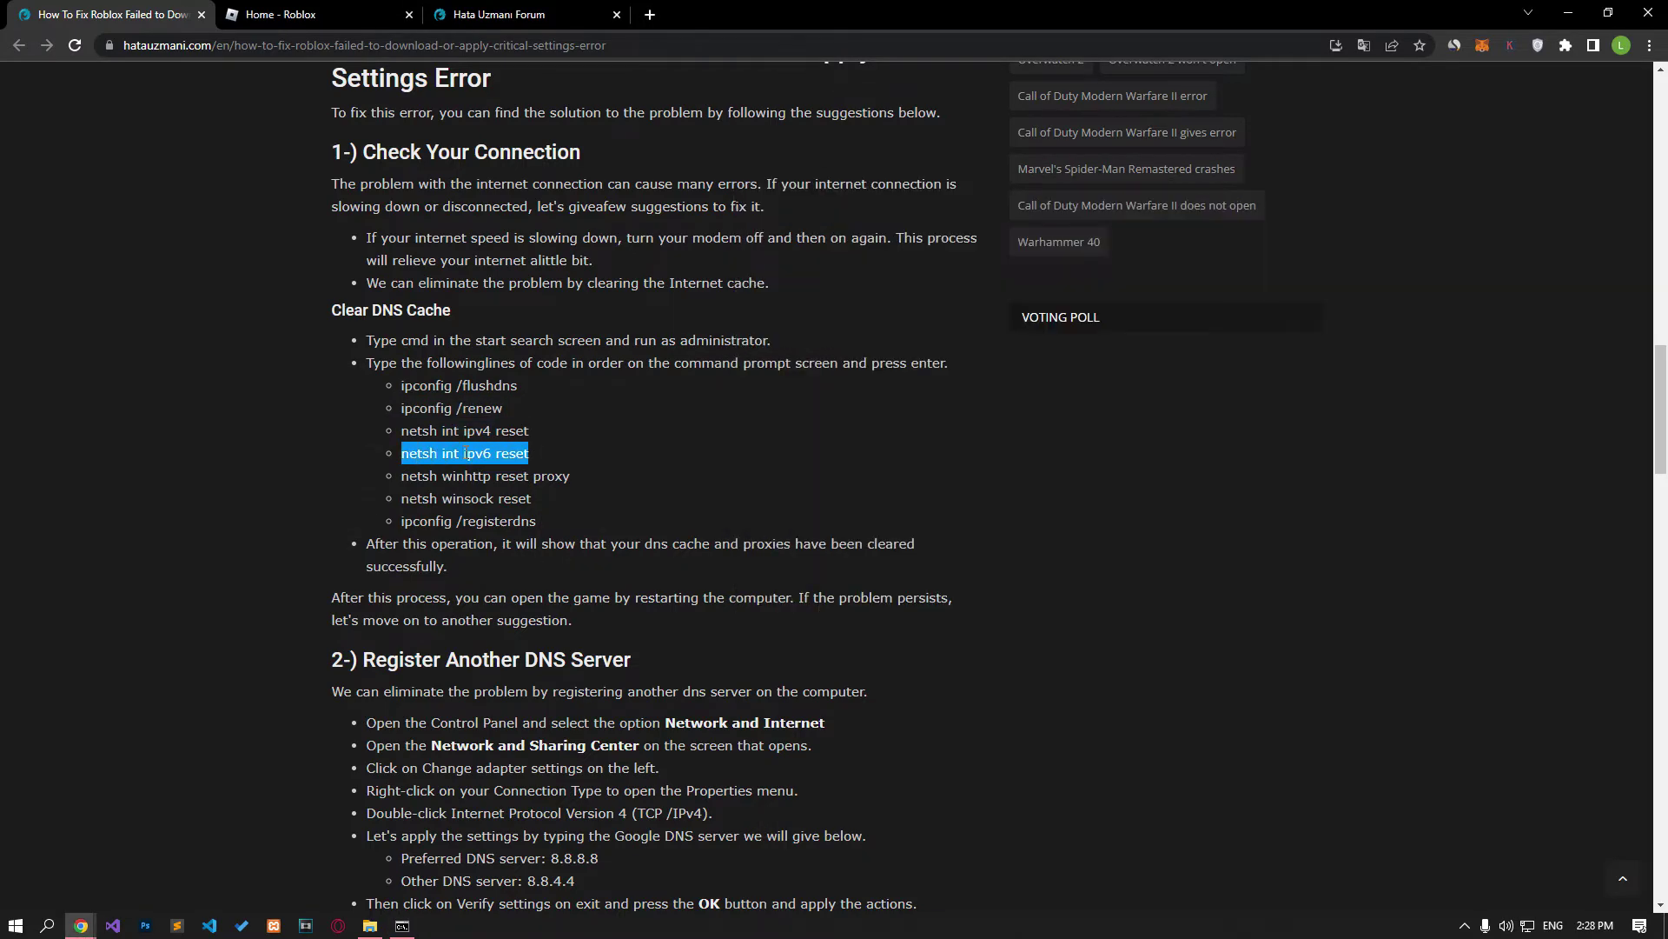
{"action": "key", "text": "ctrl+c"}
{"action": "key", "text": "alt+Tab"}
{"action": "key", "text": "ctrl+v"}
{"action": "key", "text": "Return"}
{"action": "triple_click", "coordinate": [485, 475]}
{"action": "key", "text": "ctrl+v"}
{"action": "key", "text": "Return"}
{"action": "key", "text": "alt+Tab"}
Run ipconfig /registerdns, then close the console and return to the article
{"action": "triple_click", "coordinate": [460, 520]}
{"action": "key", "text": "ctrl+c"}
{"action": "key", "text": "alt+Tab"}
{"action": "key", "text": "ctrl+v"}
{"action": "key", "text": "Return"}
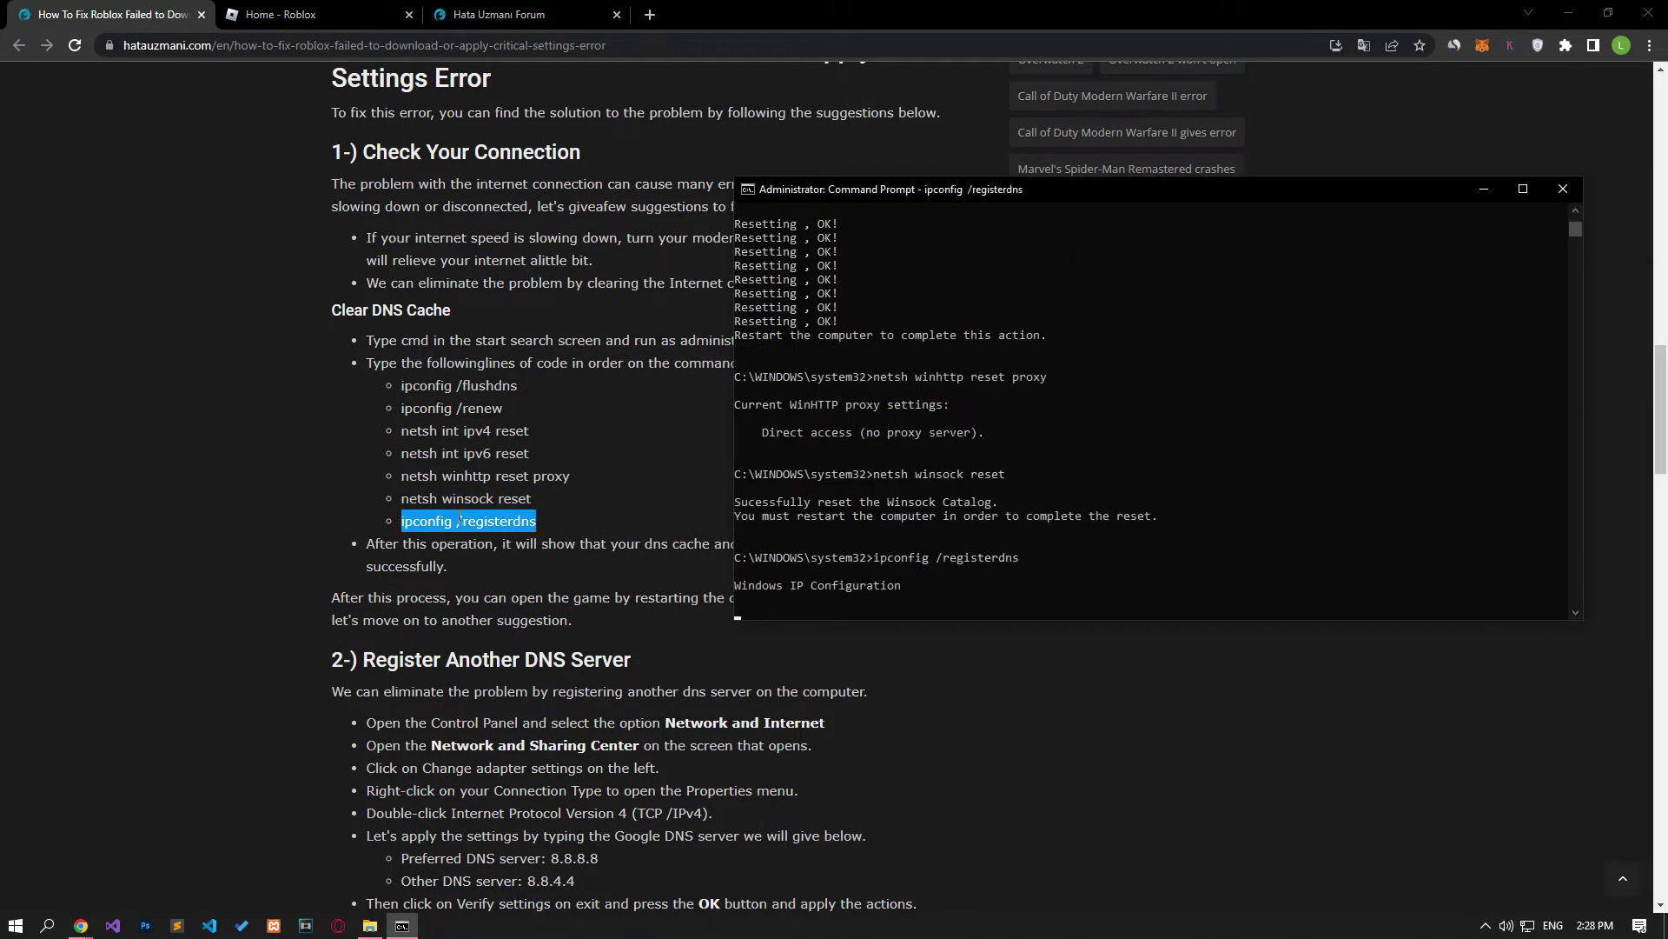
{"action": "left_click", "coordinate": [1561, 191]}
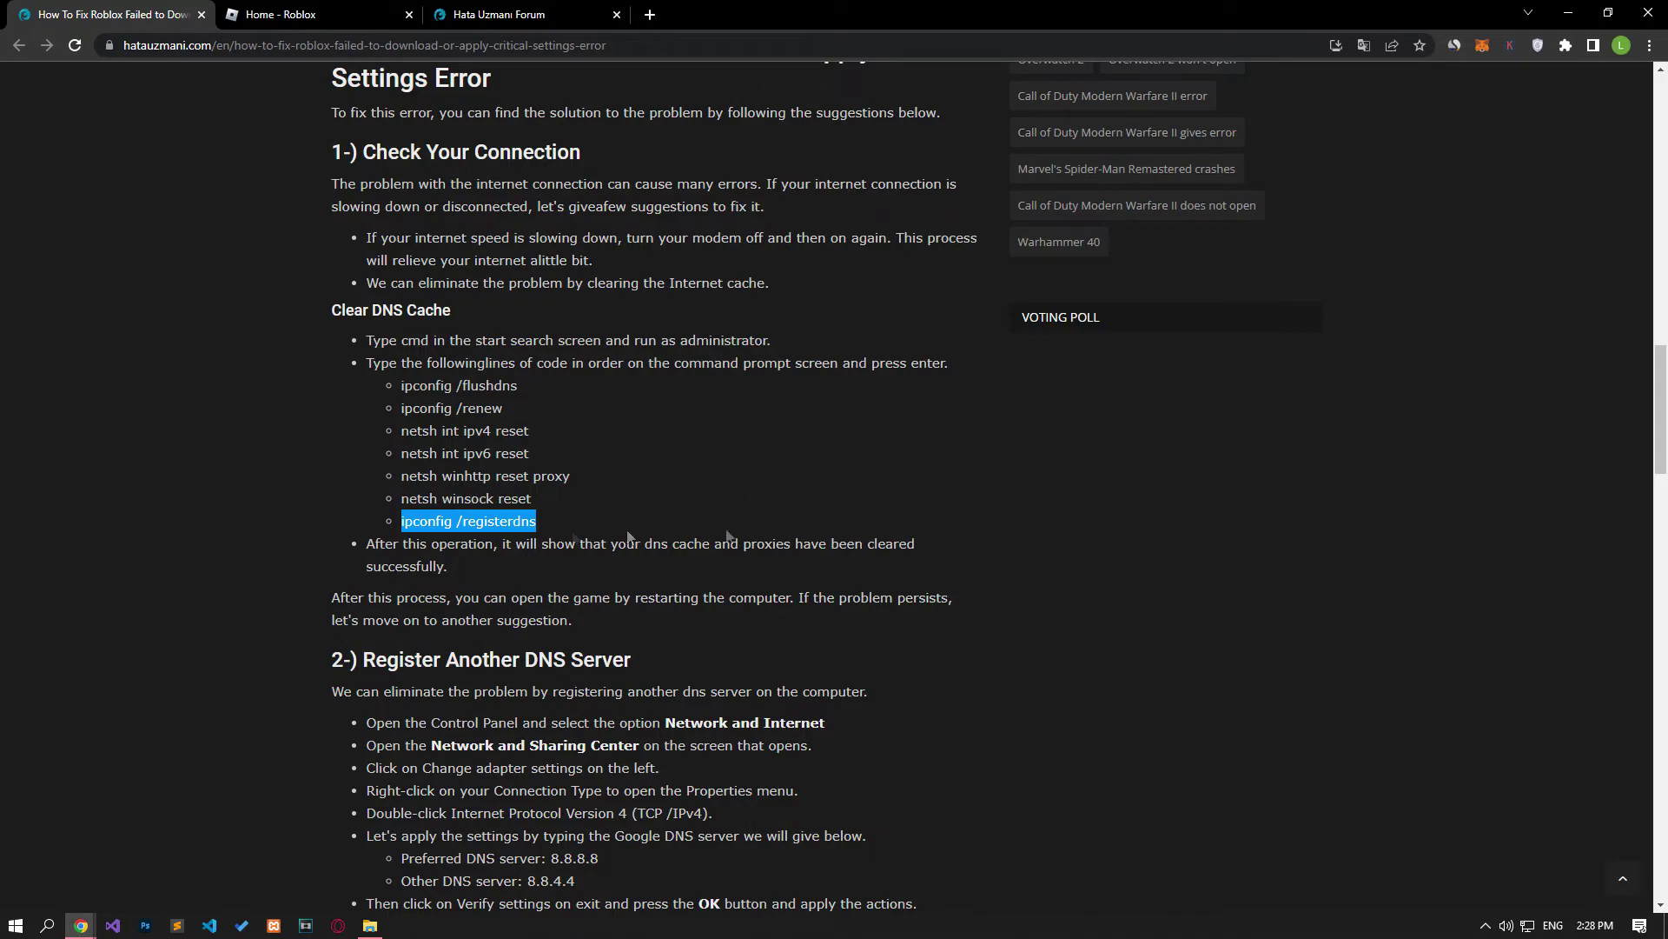
{"action": "left_click", "coordinate": [133, 545]}
Open the Ethernet adapter's properties from Network & Internet adapter options
{"action": "scroll", "coordinate": [133, 546], "scroll_direction": "down", "scroll_amount": 4}
{"action": "right_click", "coordinate": [1527, 925]}
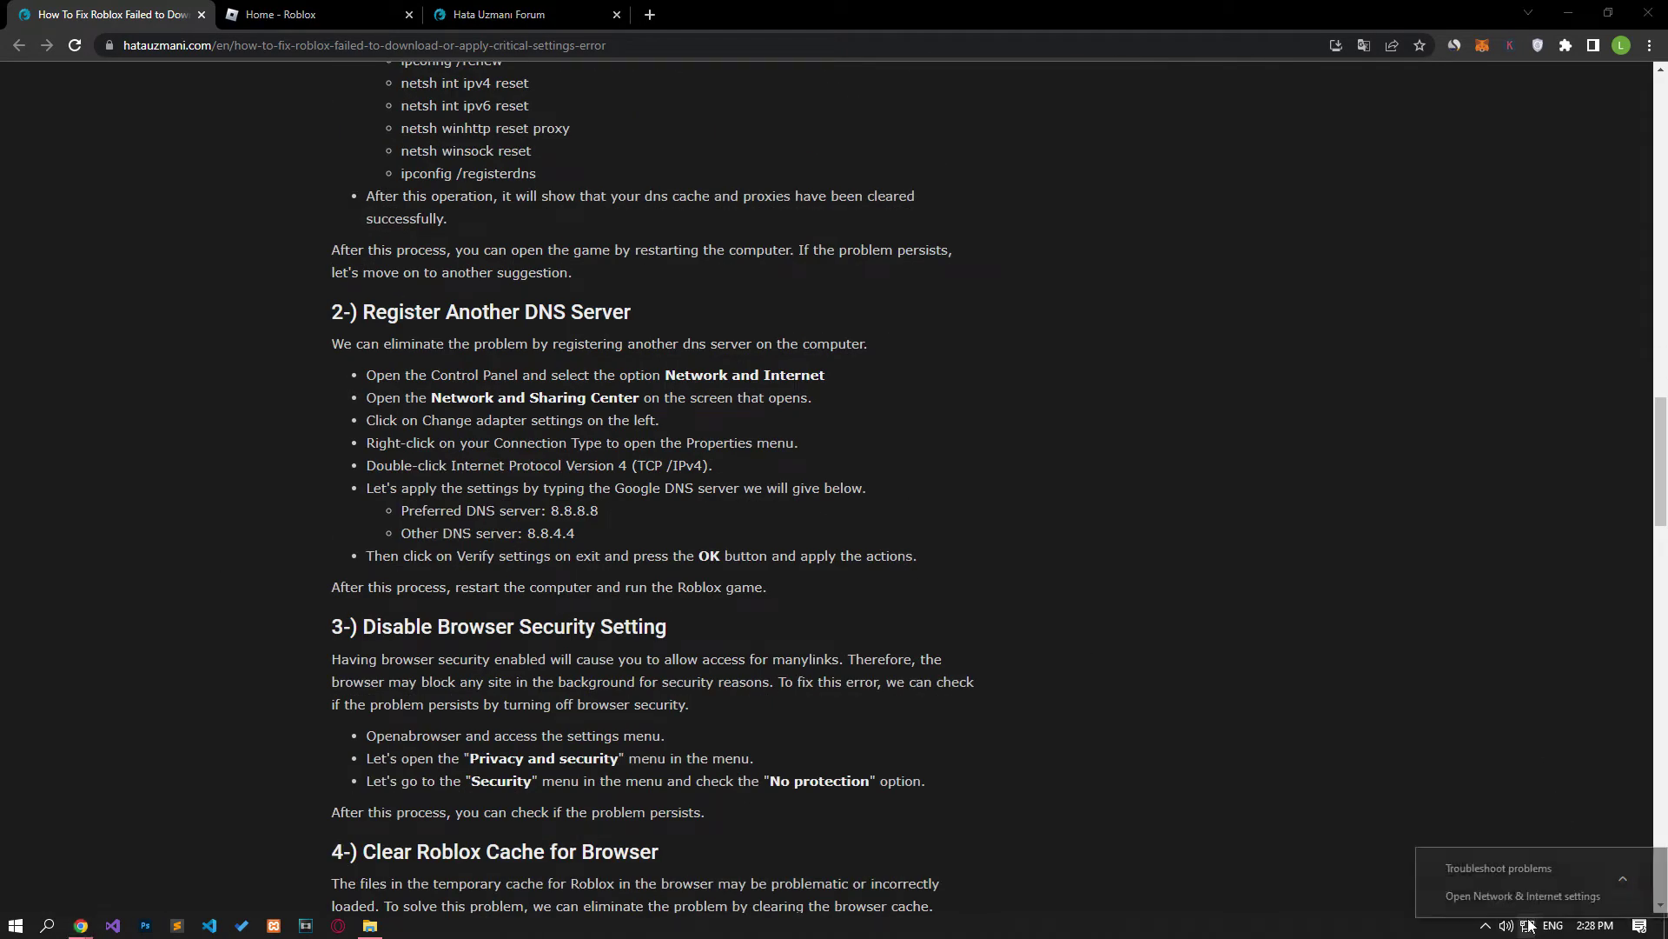
{"action": "left_click", "coordinate": [1504, 897]}
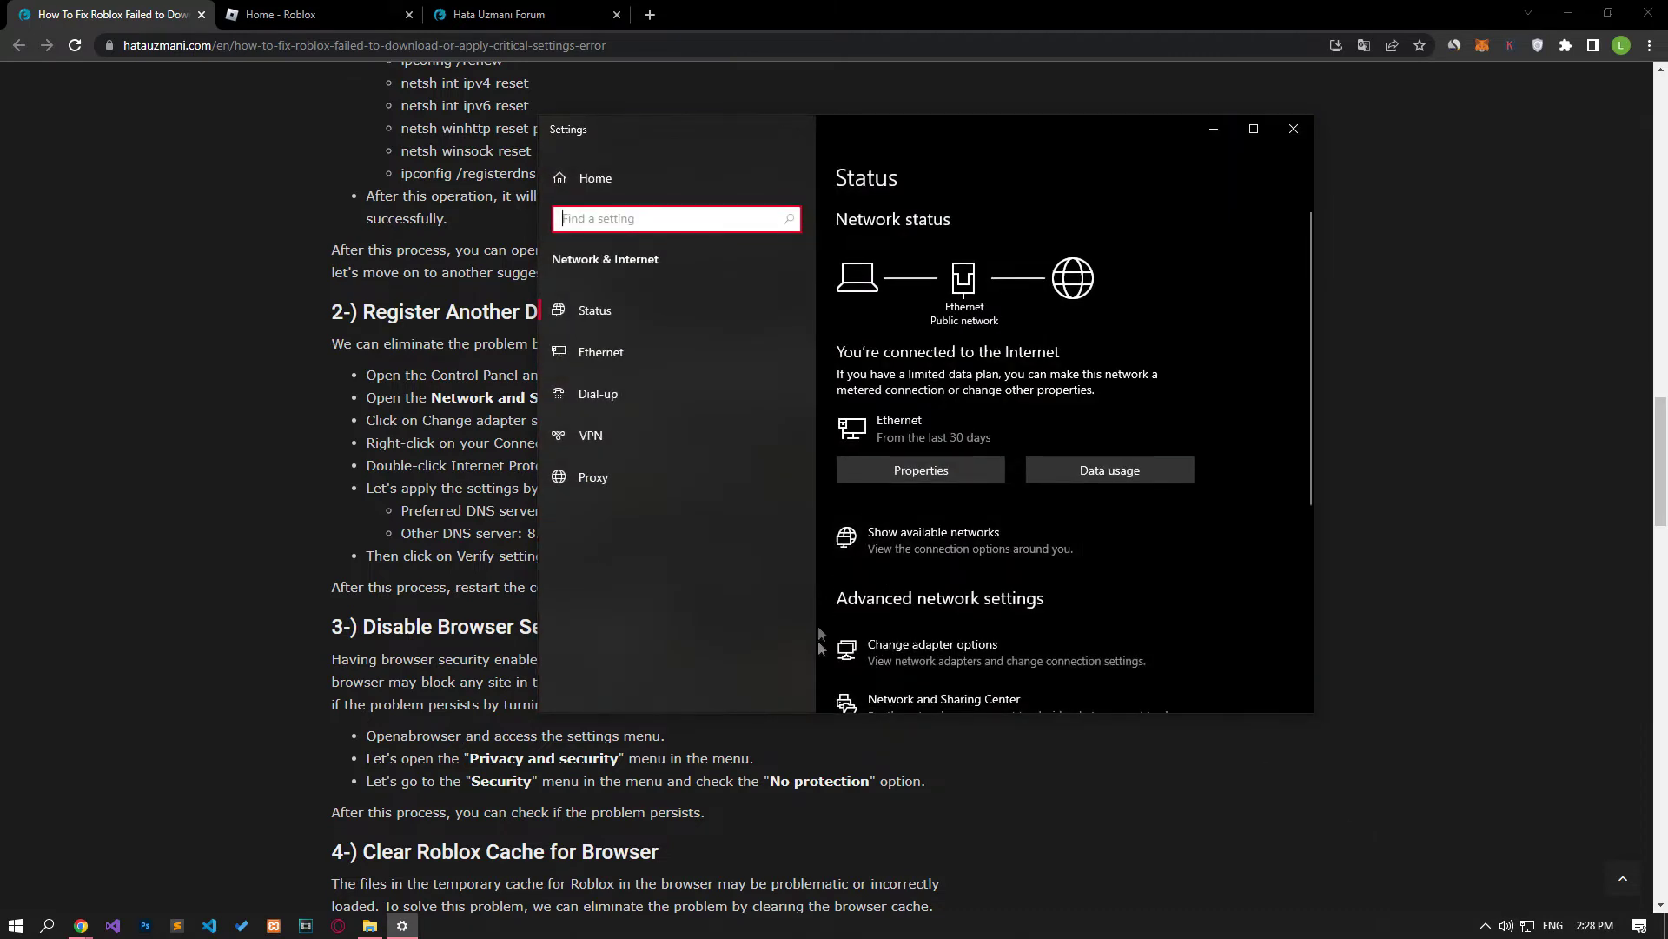
{"action": "scroll", "coordinate": [956, 487], "scroll_direction": "down", "scroll_amount": 3}
{"action": "left_click", "coordinate": [879, 489]}
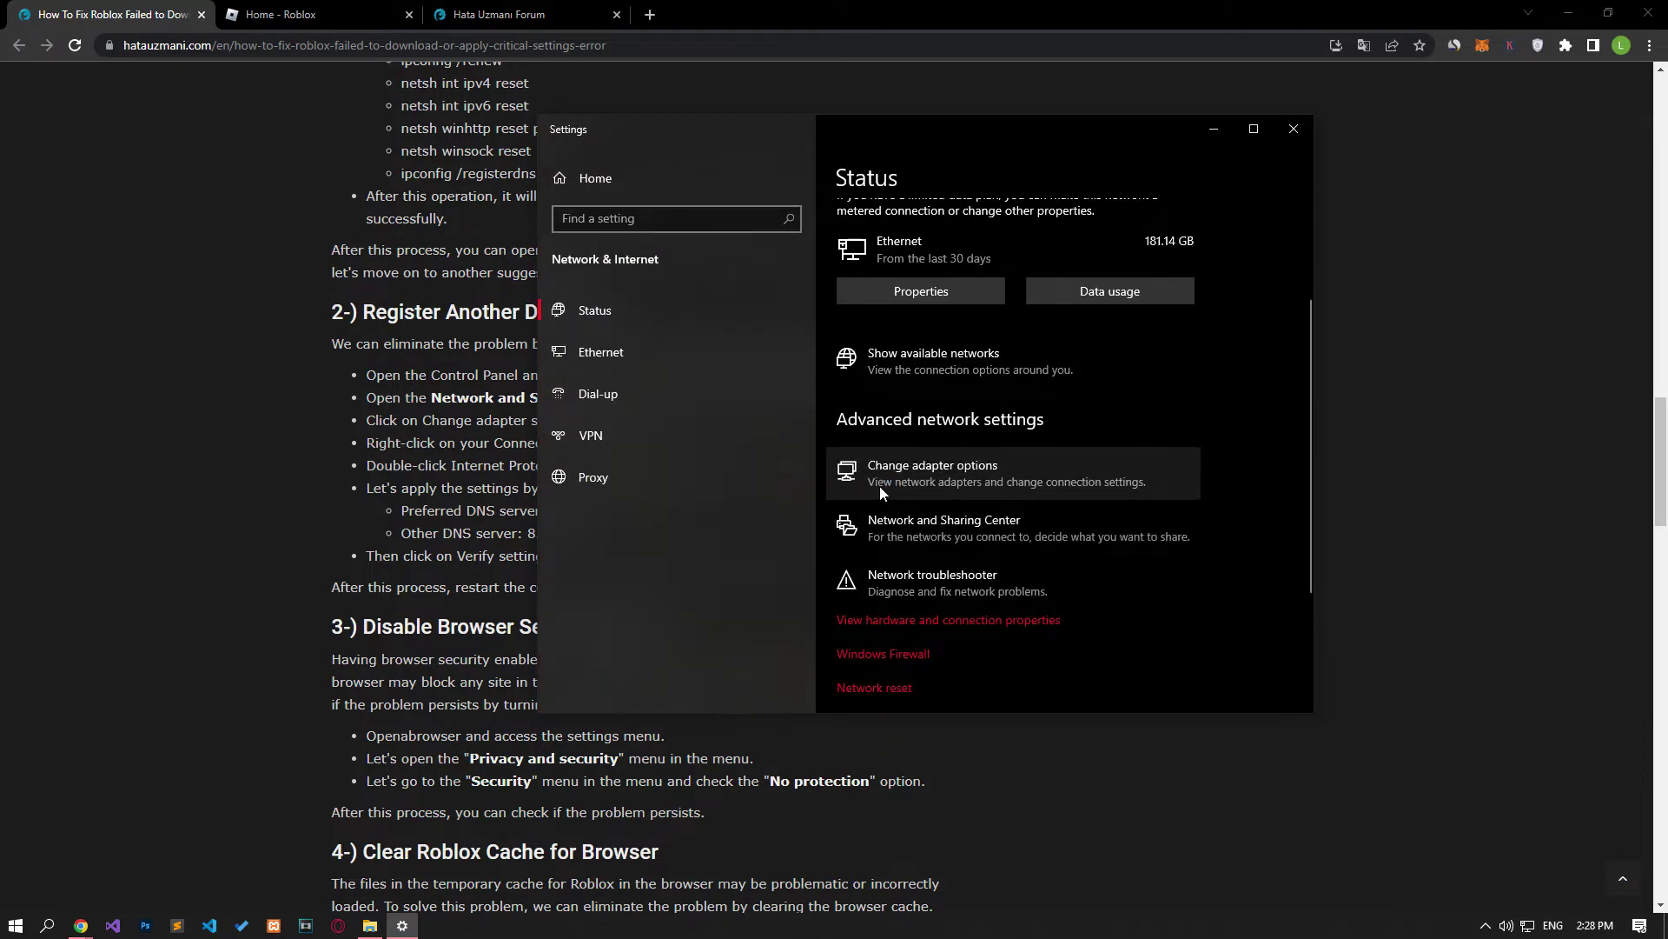
{"action": "left_click", "coordinate": [848, 430]}
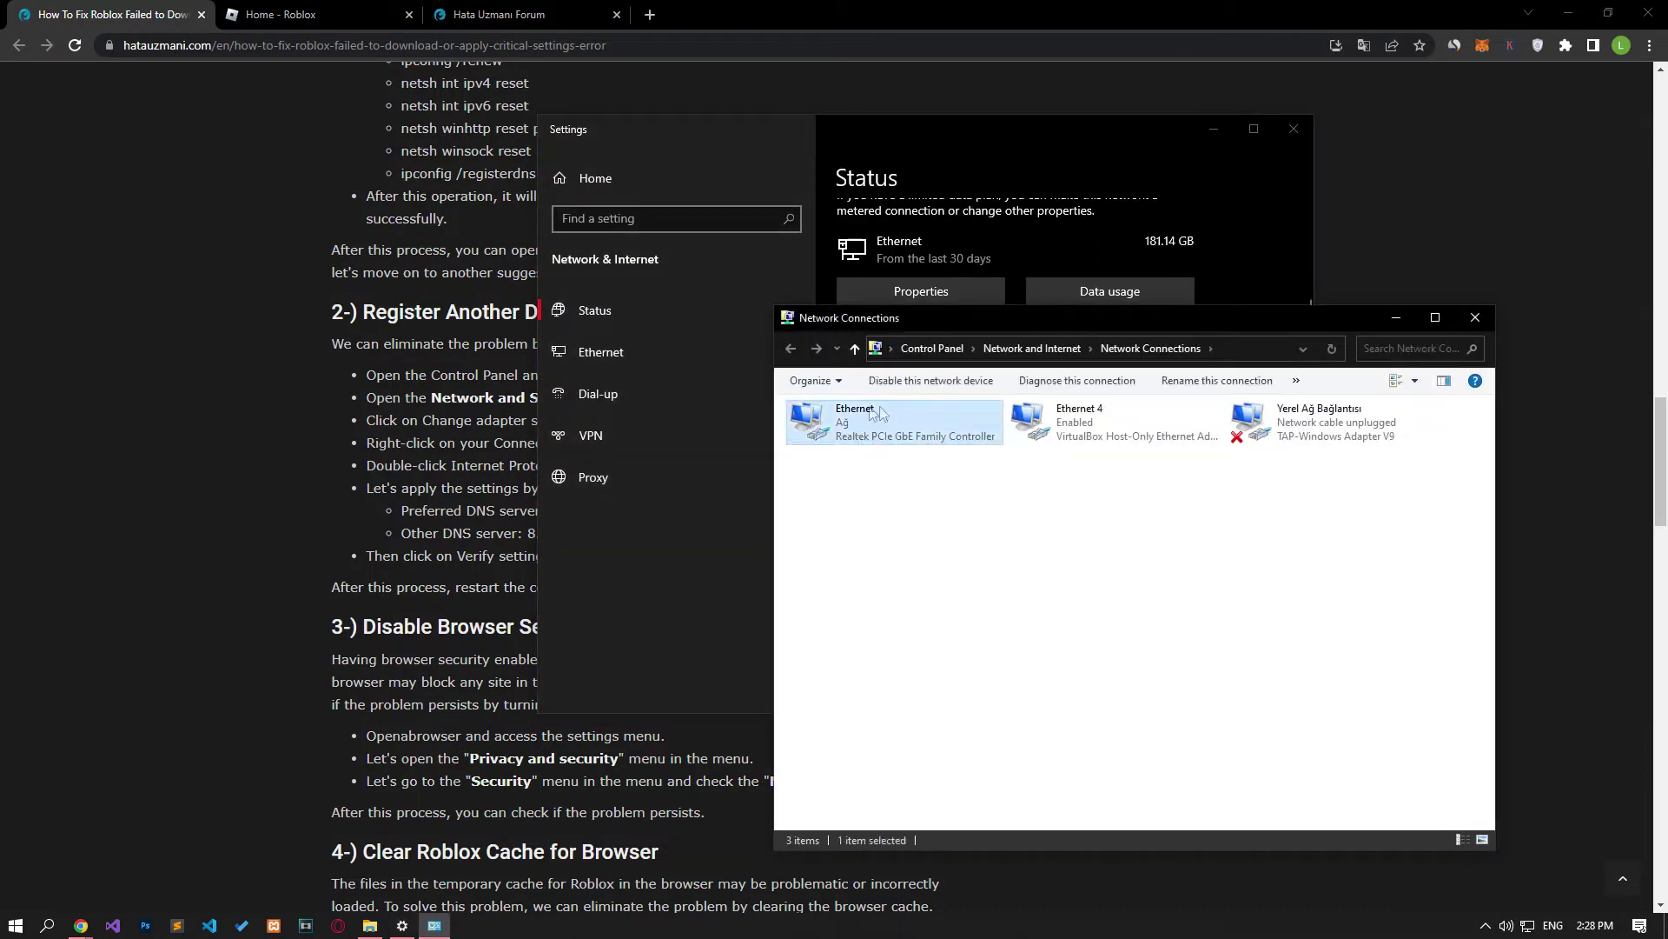
{"action": "right_click", "coordinate": [869, 433]}
{"action": "left_click", "coordinate": [922, 598]}
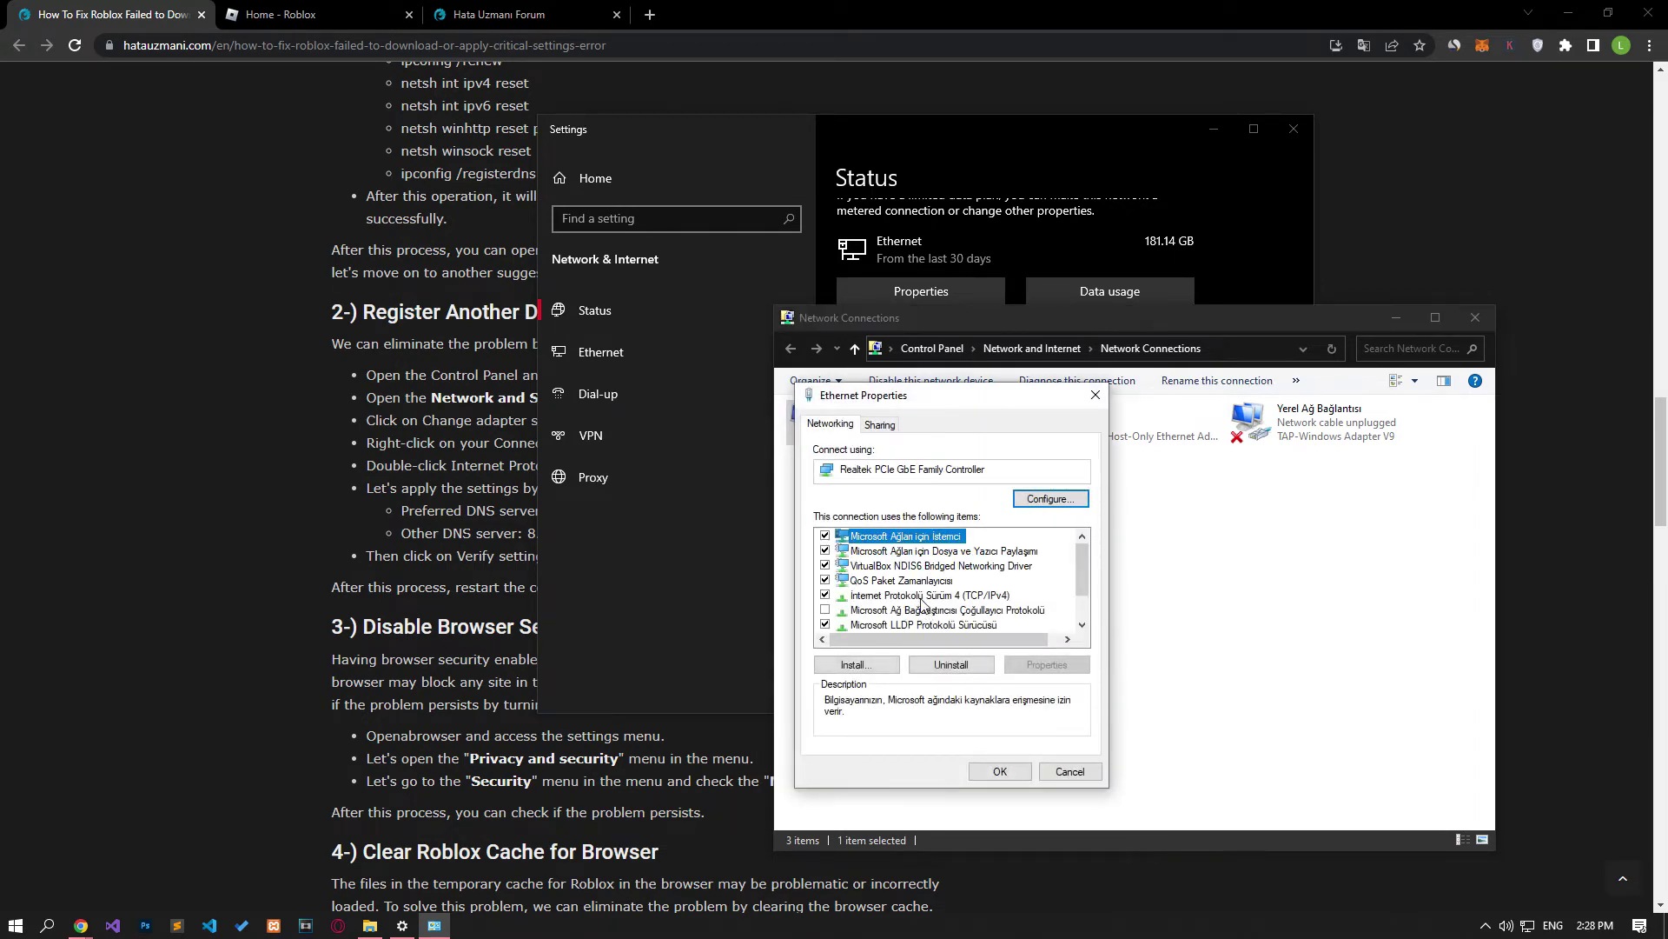
Set the adapter's IPv4 DNS servers to 8.8.8.8 and 8.8.4.4 and save
{"action": "left_click", "coordinate": [904, 596]}
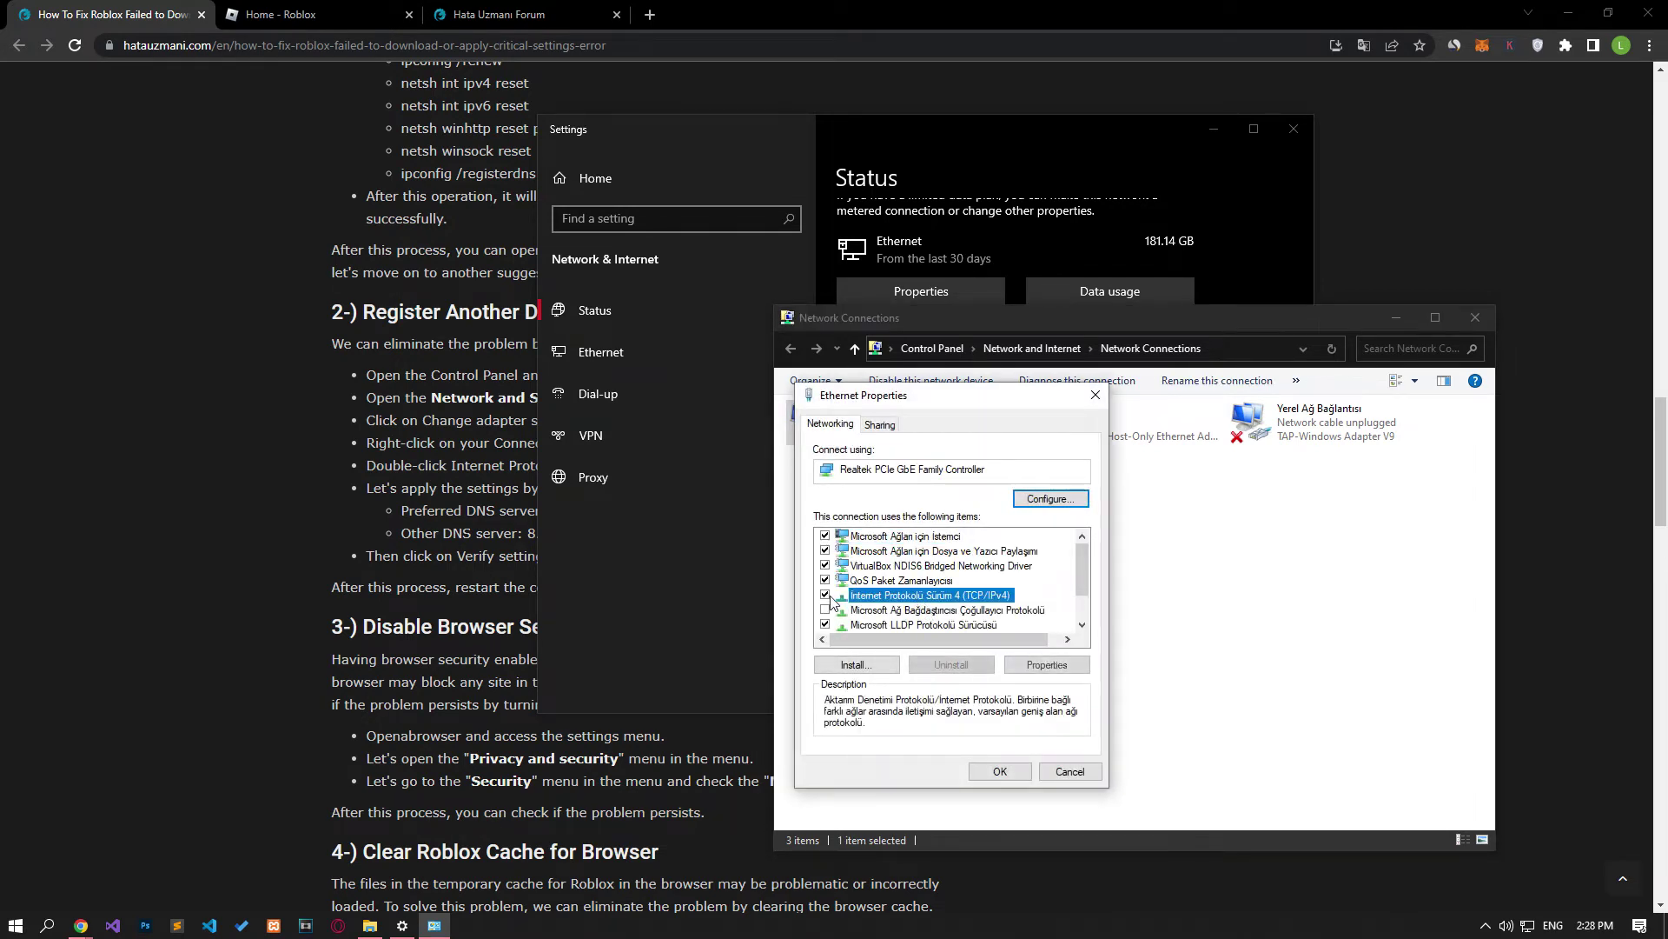
{"action": "double_click", "coordinate": [980, 598]}
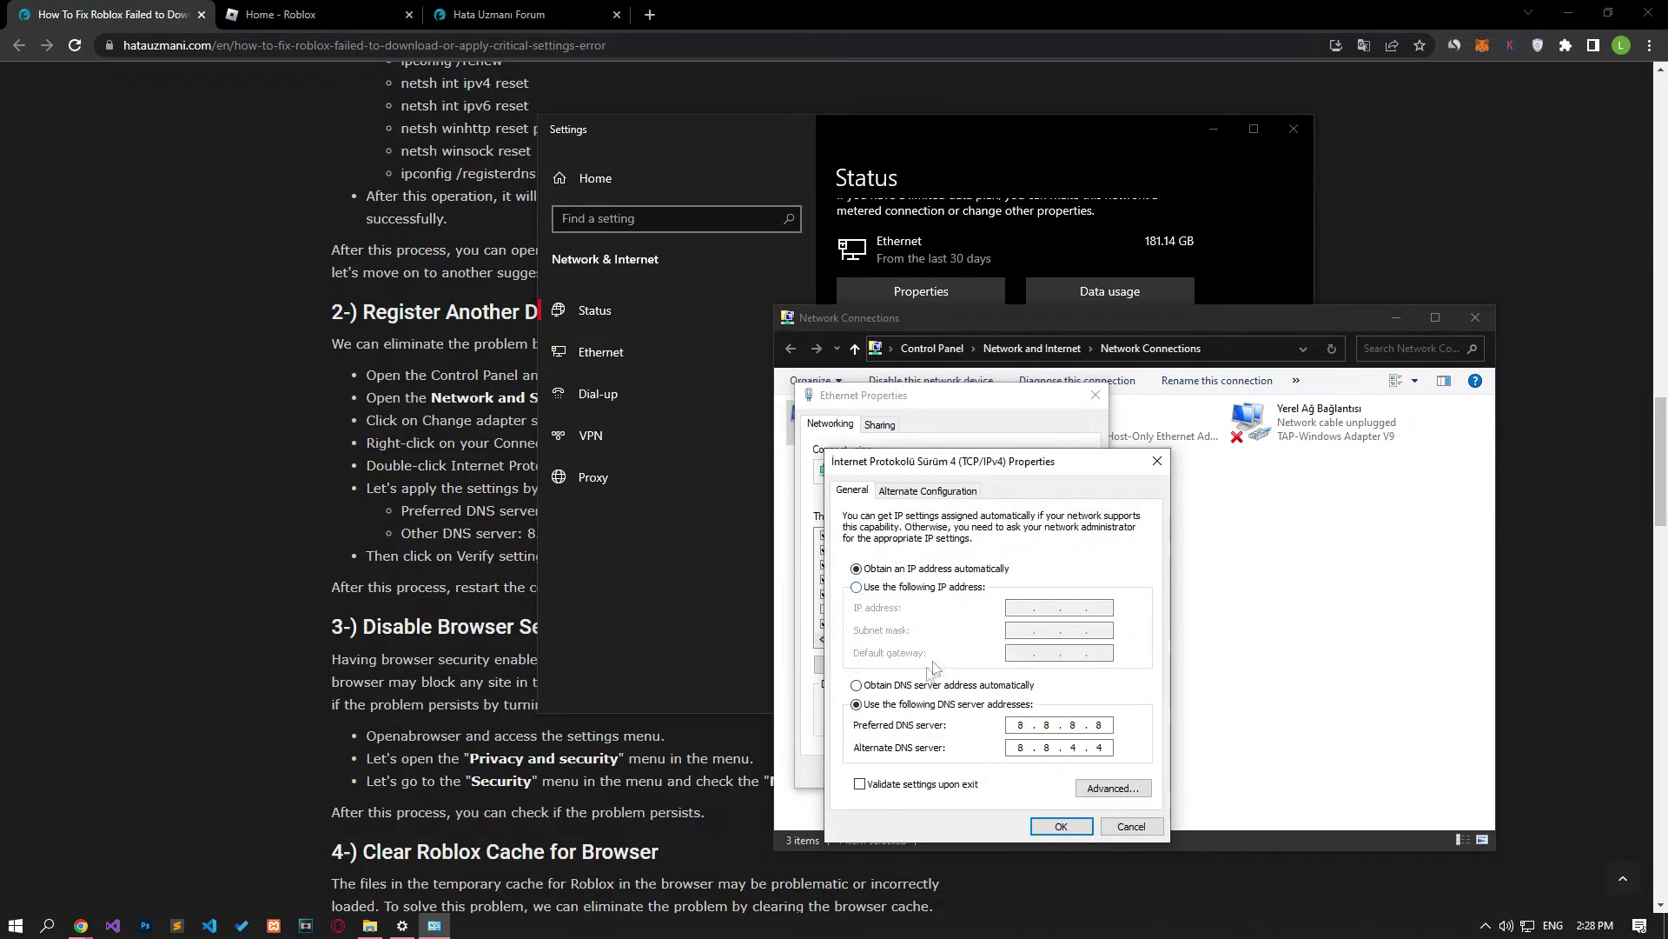
{"action": "left_click", "coordinate": [897, 699]}
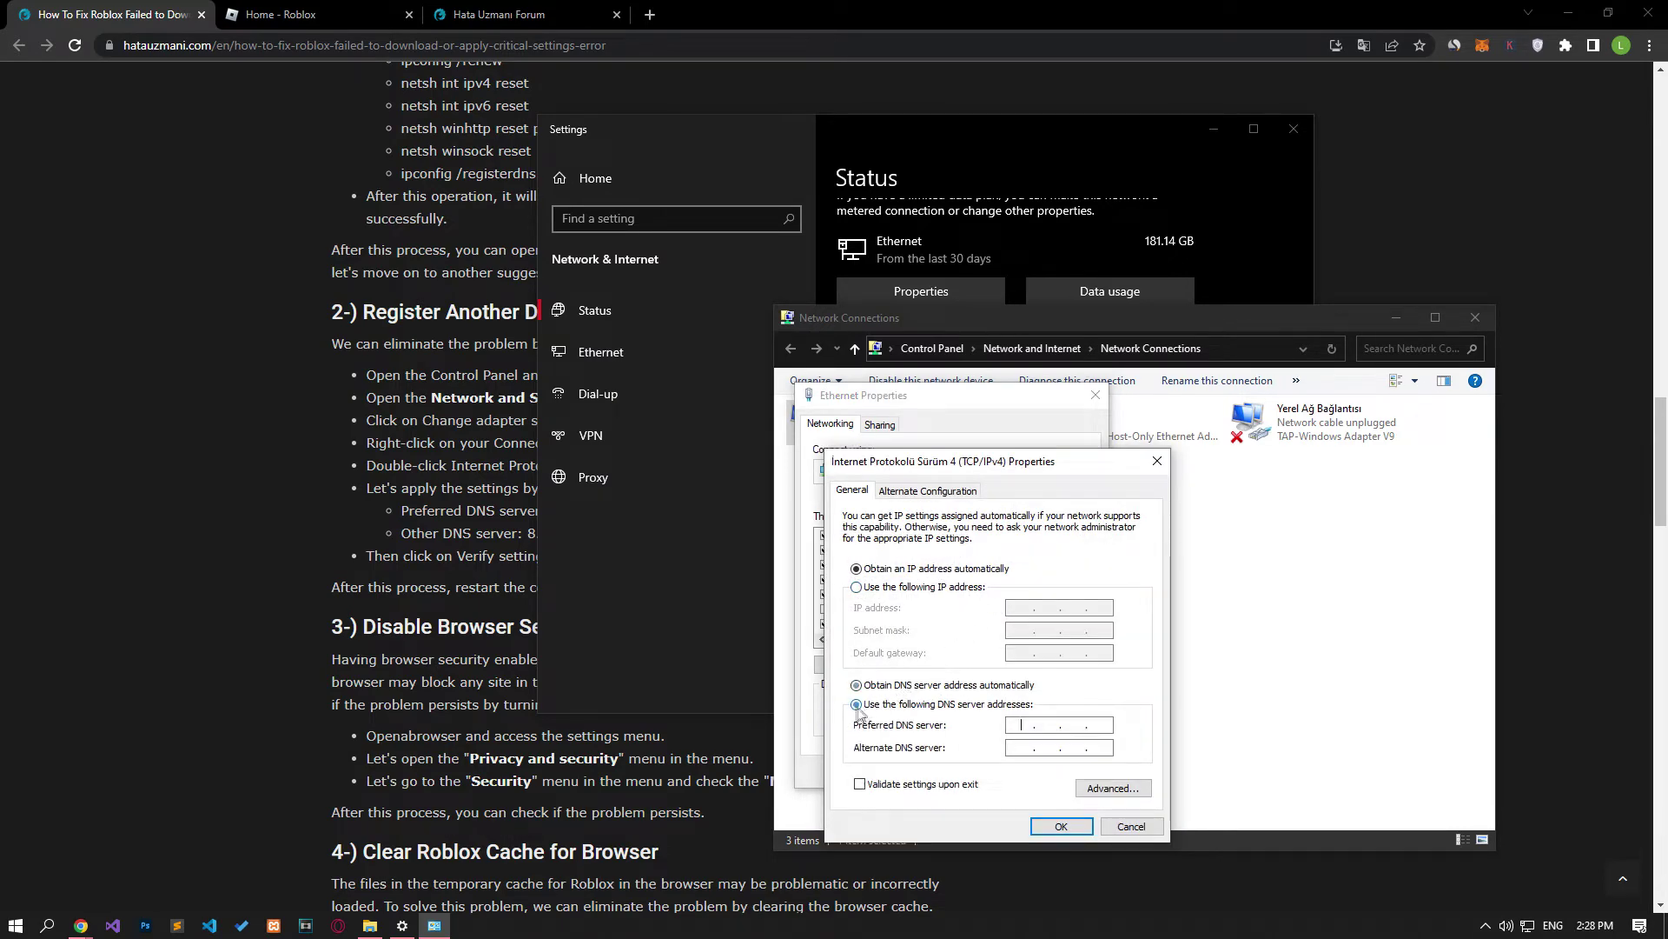
{"action": "left_click", "coordinate": [1034, 722]}
{"action": "type", "text": "8"}
{"action": "left_click", "coordinate": [1066, 827]}
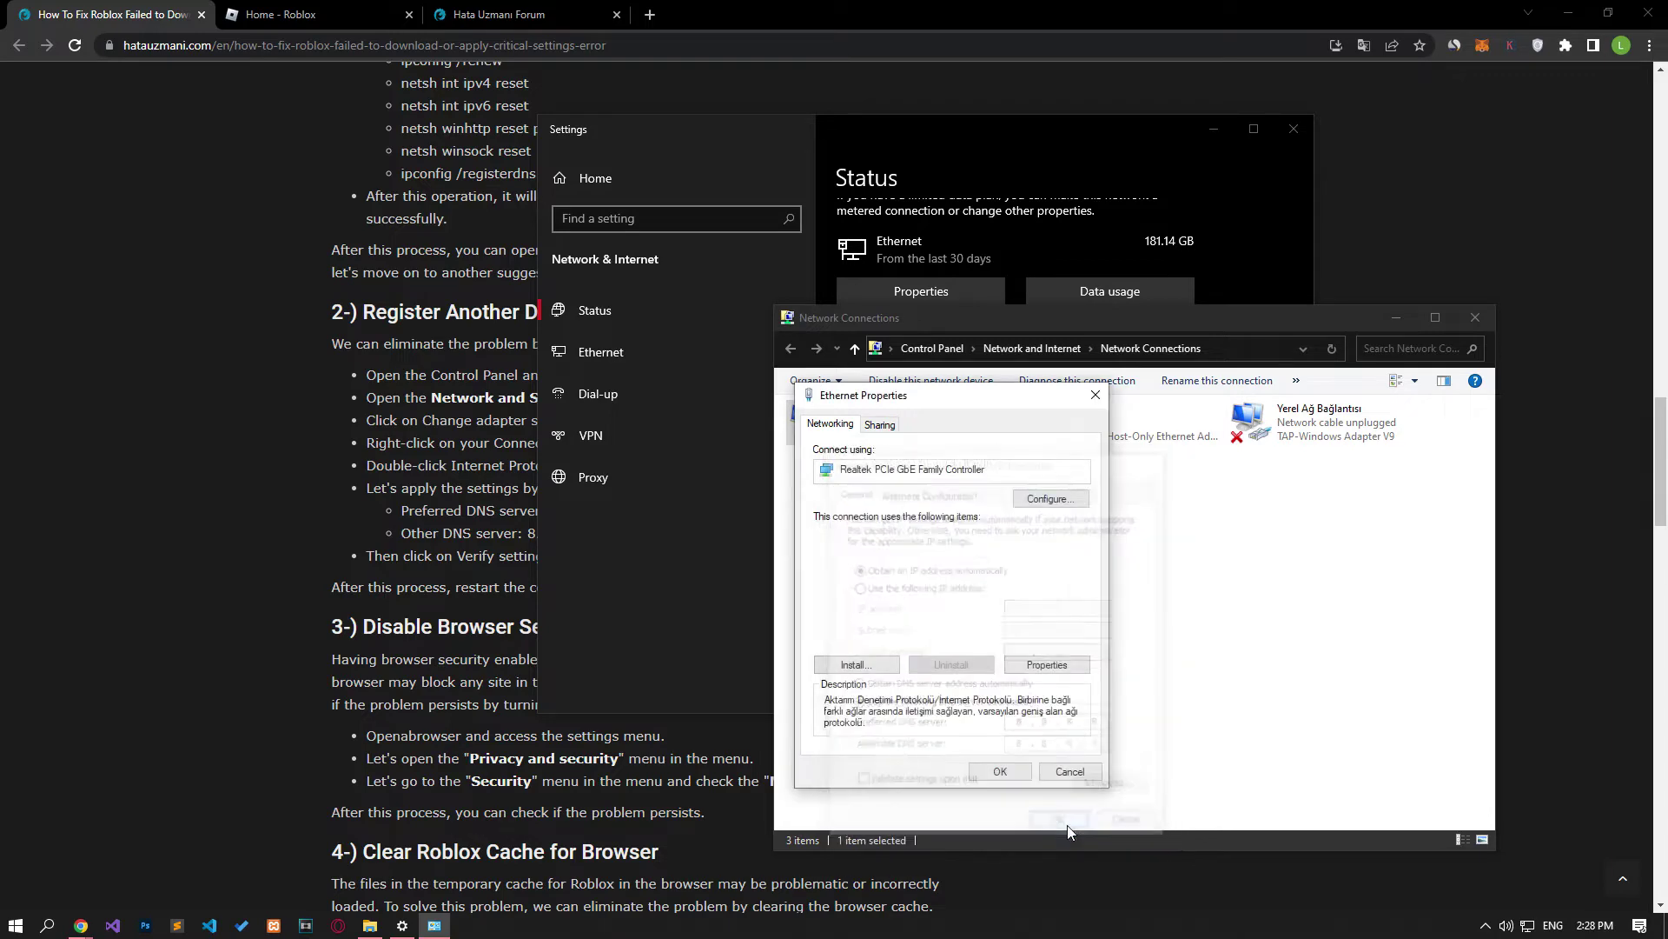
{"action": "left_click", "coordinate": [1017, 774]}
Close Network Connections and Settings, check Start's Restart option, and scroll the guide down
{"action": "left_click", "coordinate": [1476, 317]}
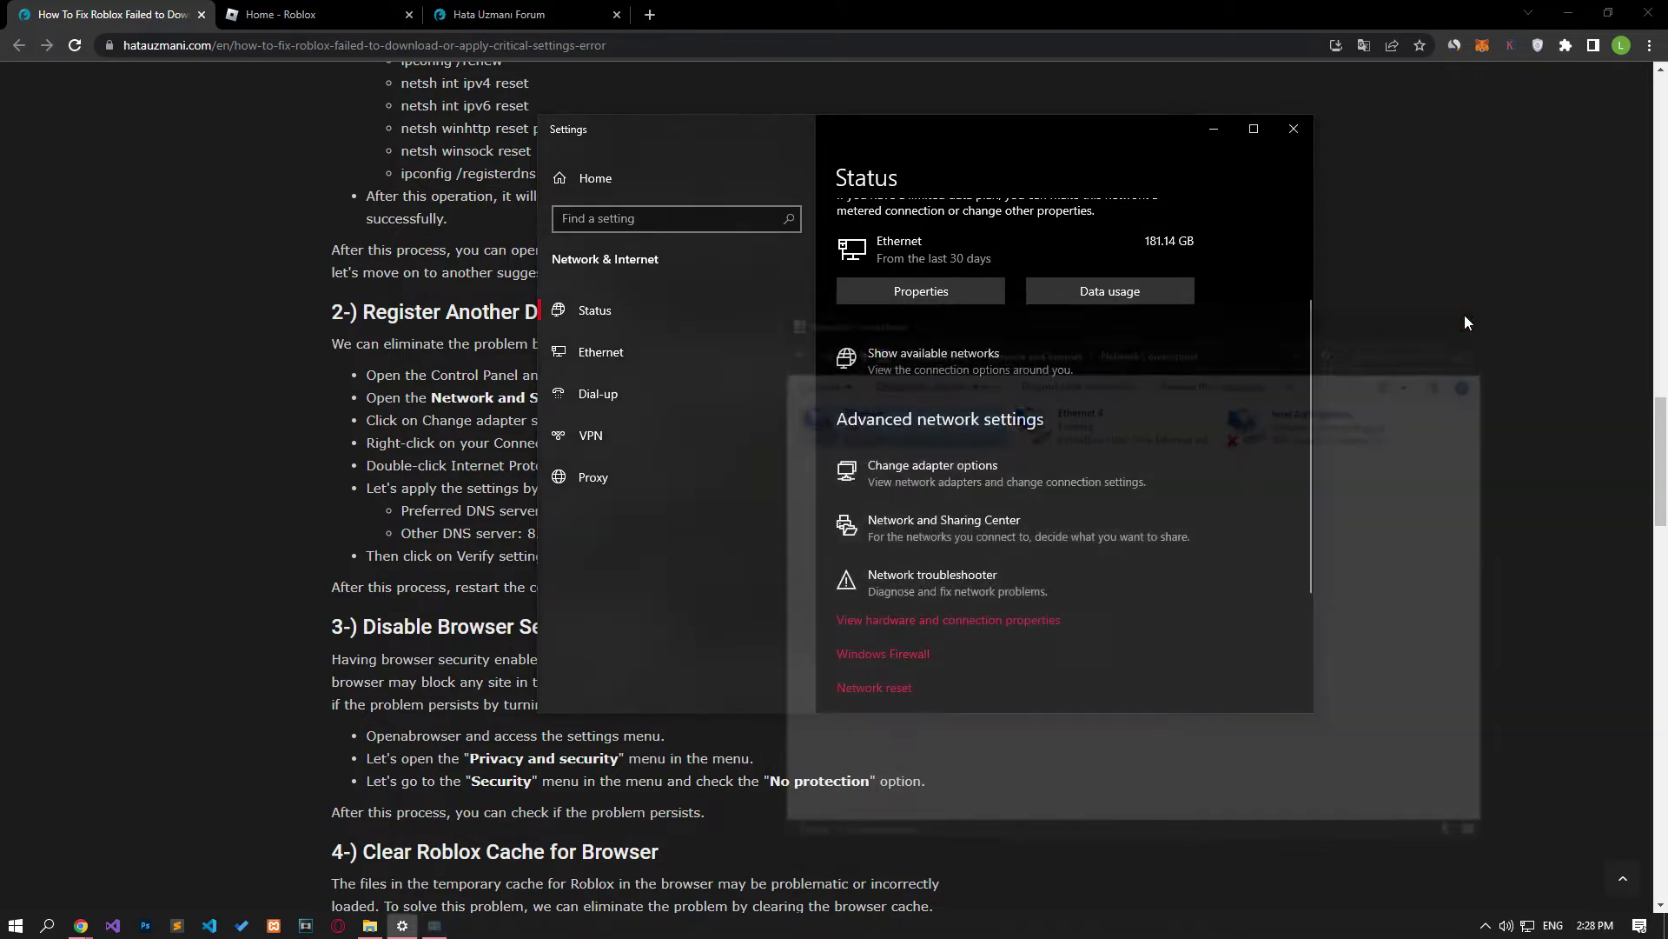
{"action": "left_click", "coordinate": [1294, 129]}
{"action": "left_click", "coordinate": [16, 925]}
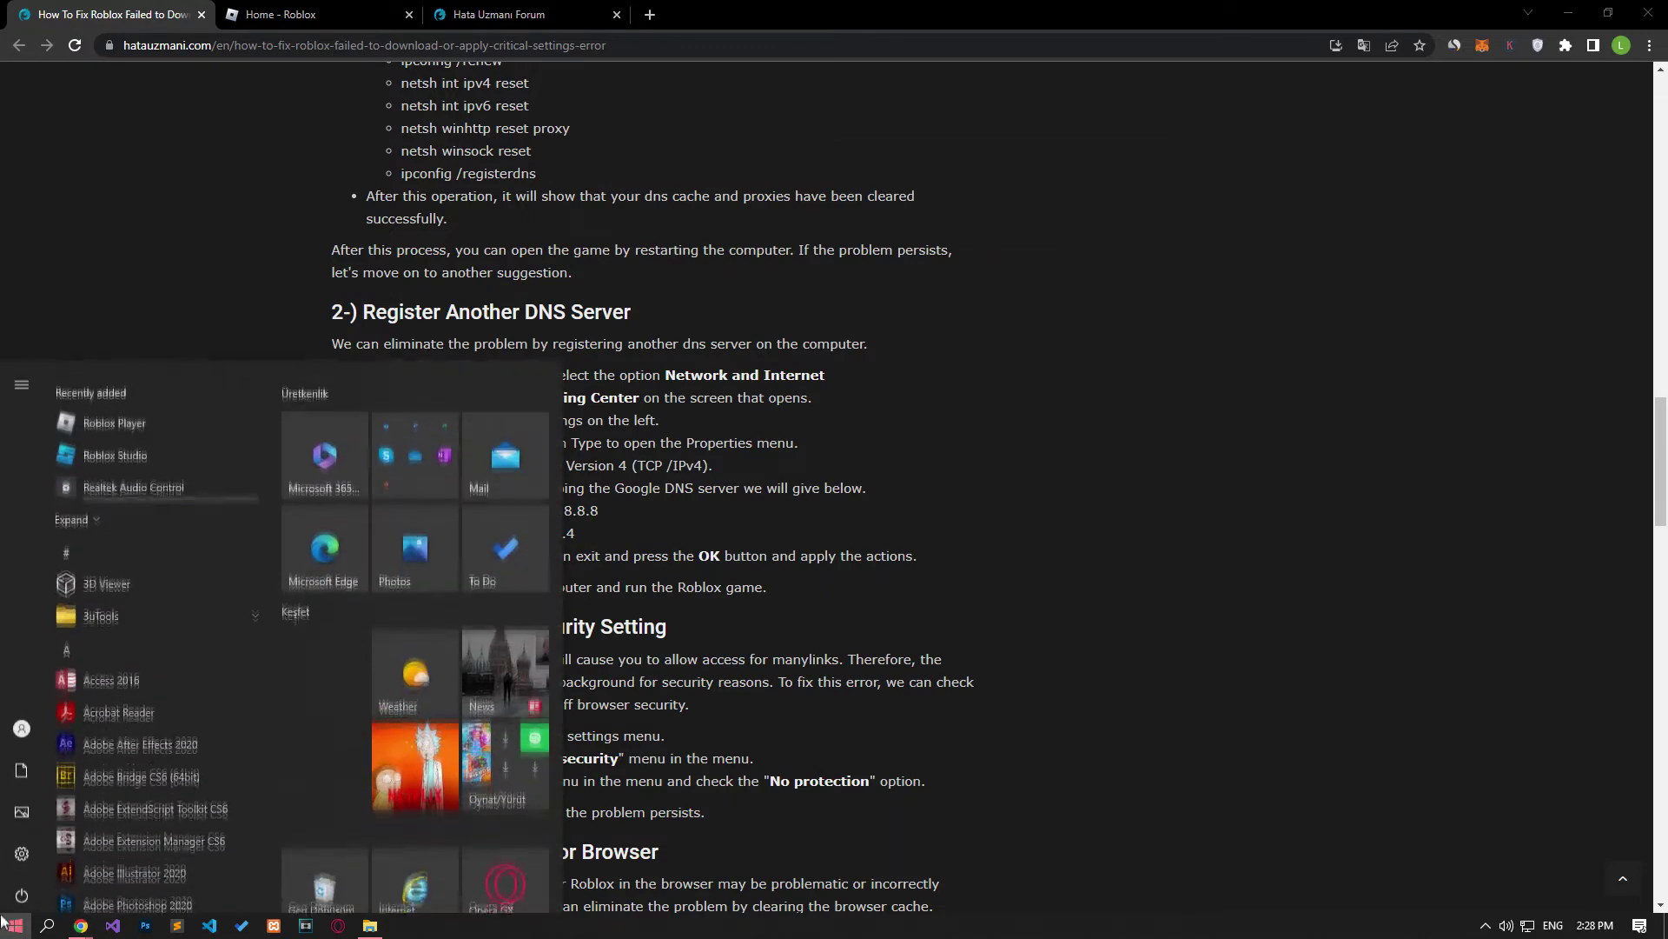
{"action": "left_click", "coordinate": [21, 891]}
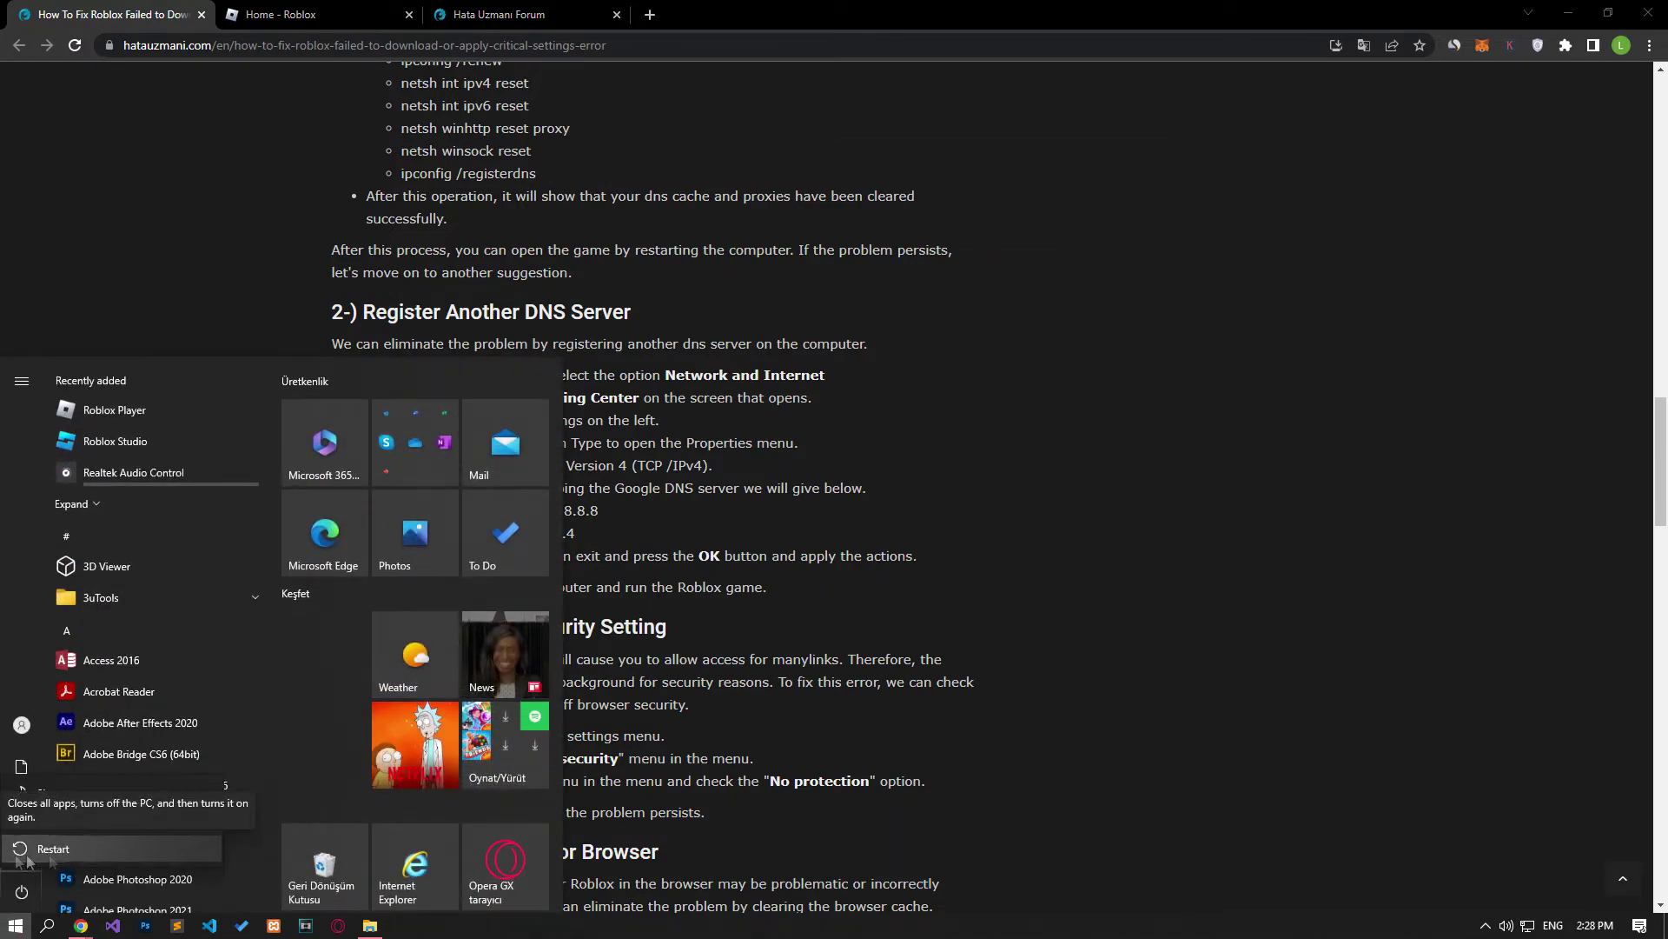
{"action": "left_click", "coordinate": [285, 212]}
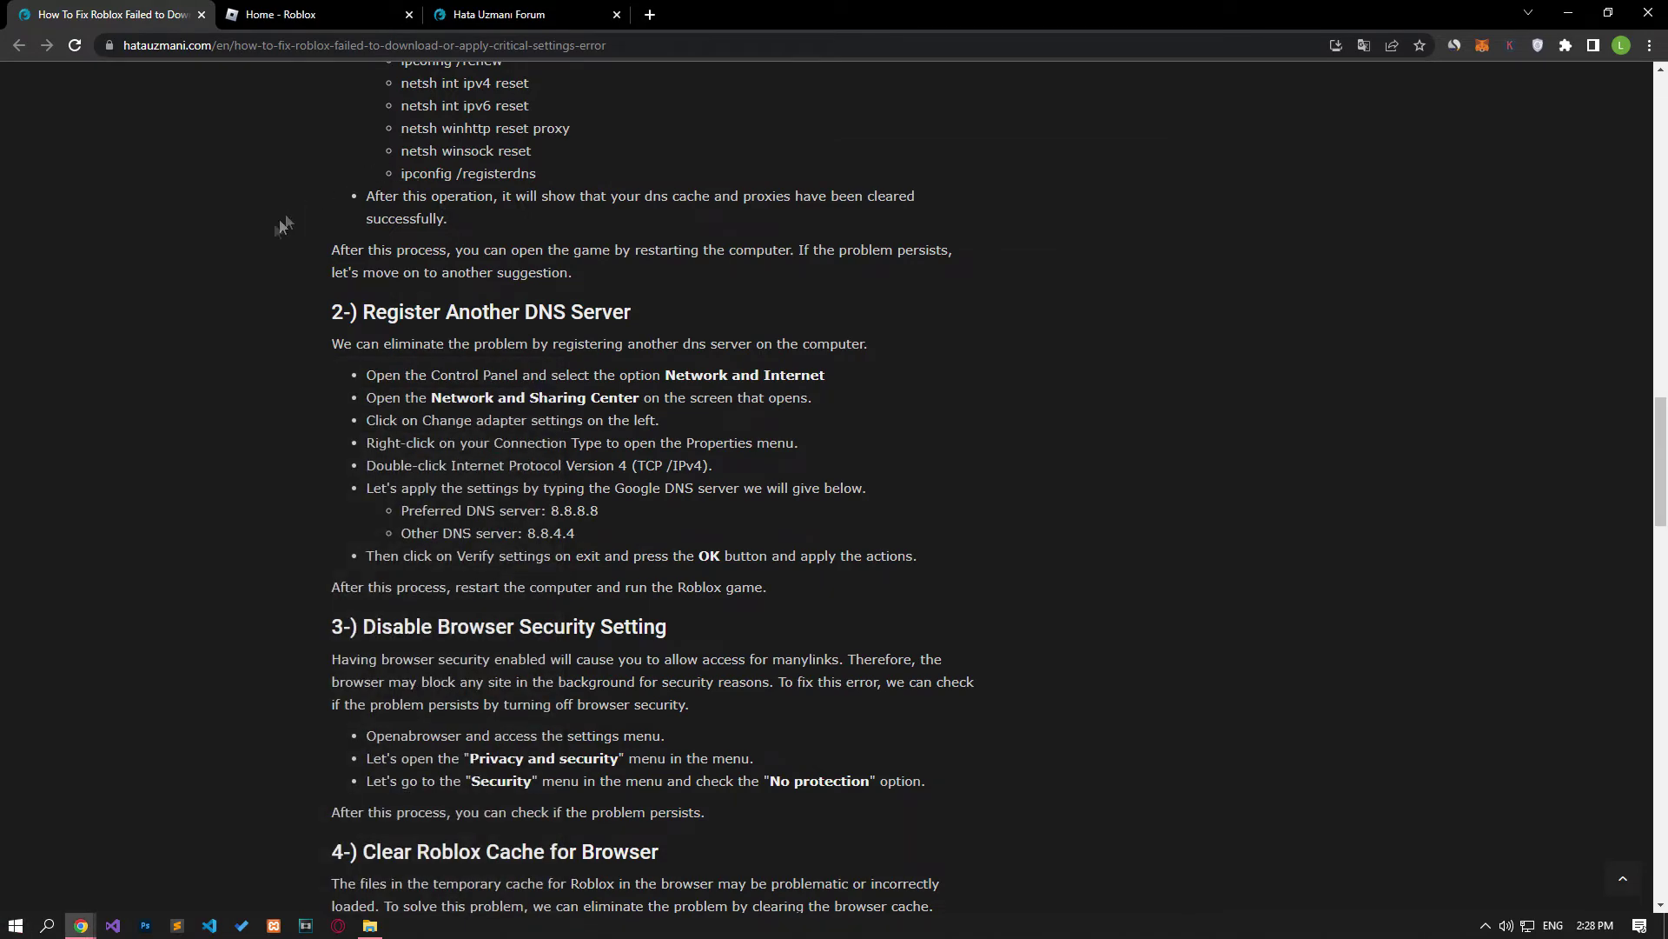
{"action": "scroll", "coordinate": [240, 374], "scroll_direction": "down", "scroll_amount": 5}
{"action": "scroll", "coordinate": [242, 384], "scroll_direction": "down", "scroll_amount": 1}
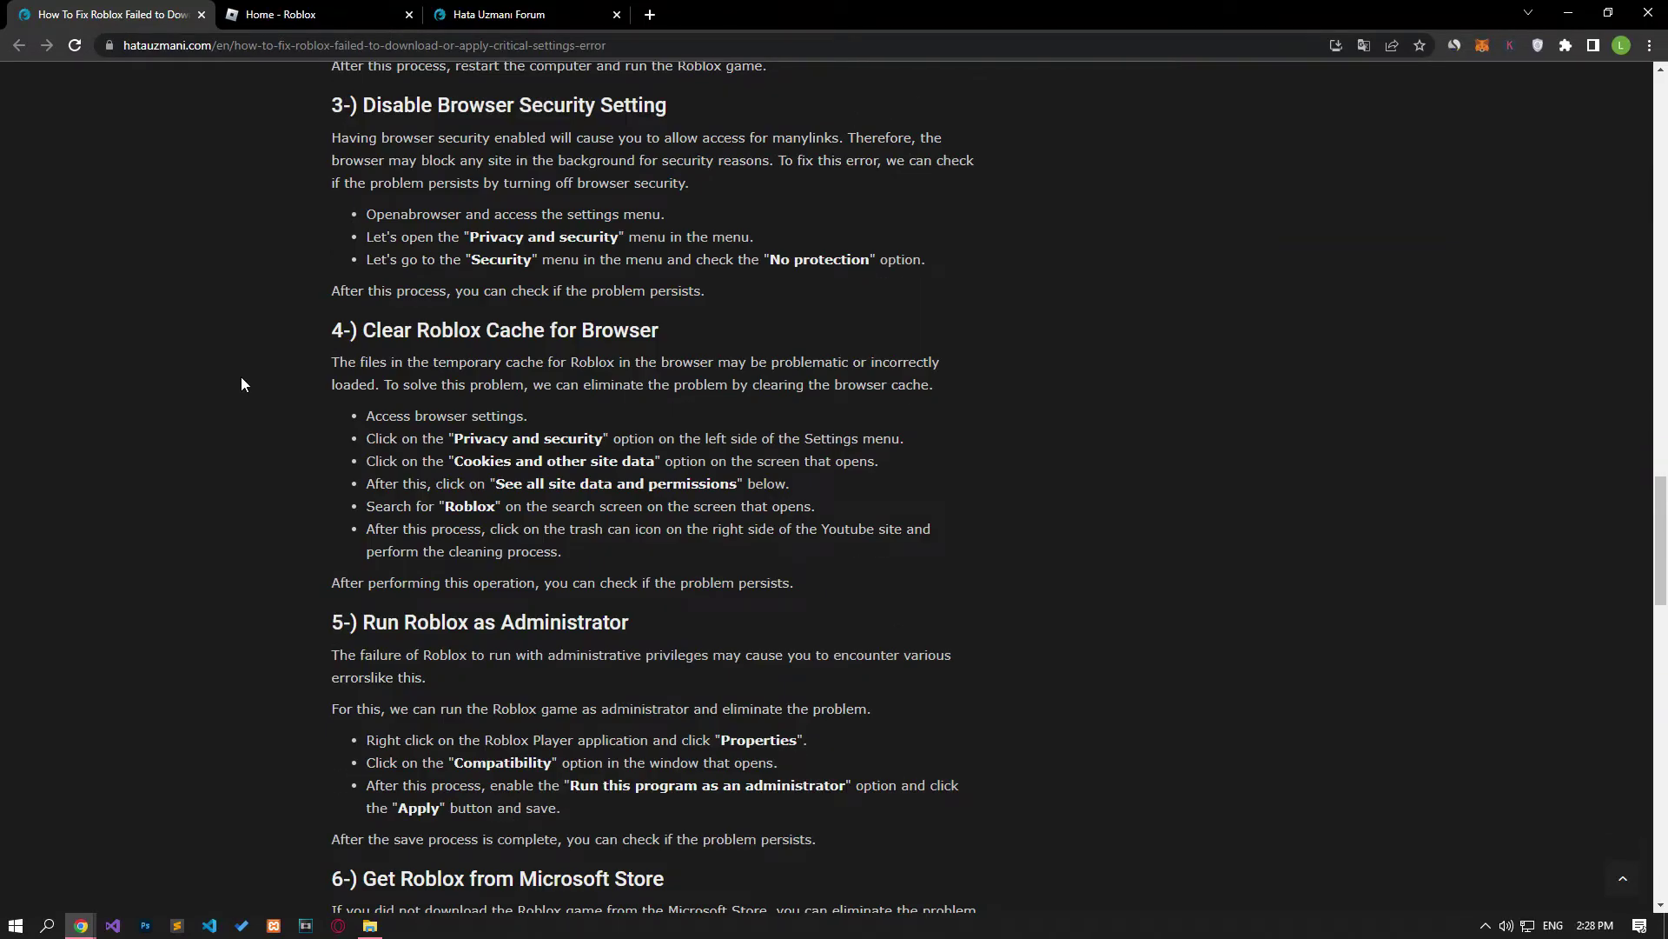
{"action": "left_click", "coordinate": [1649, 45]}
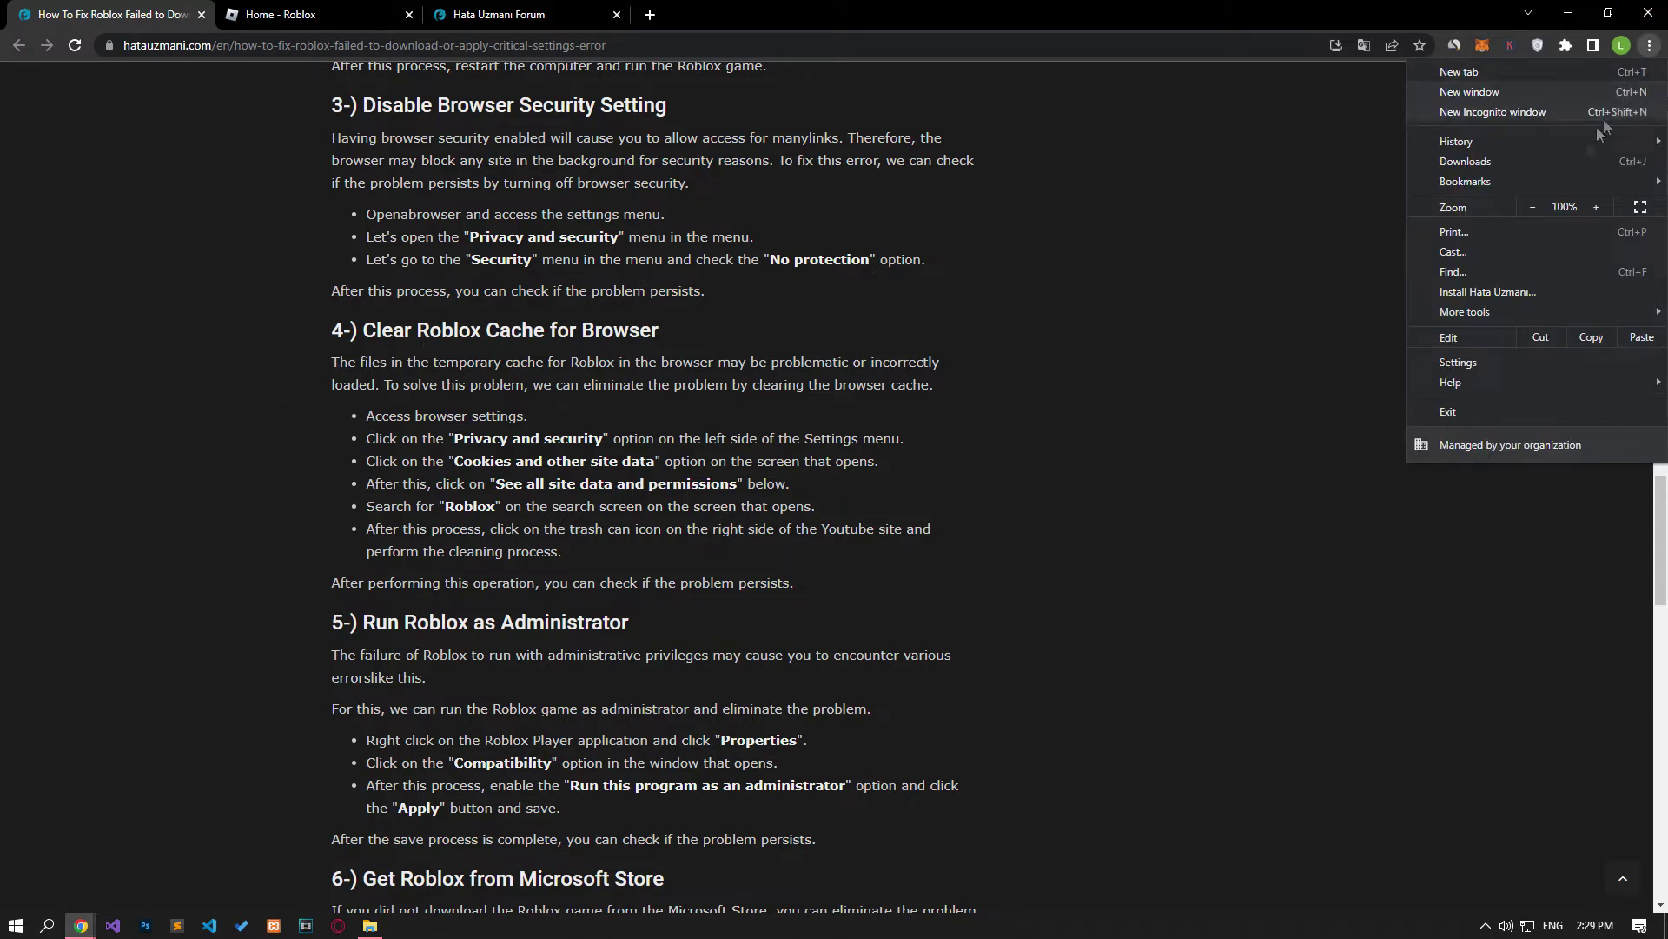
Set Chrome's Safe Browsing to No protection under Privacy and security, then return to the guide
{"action": "left_click", "coordinate": [1449, 361]}
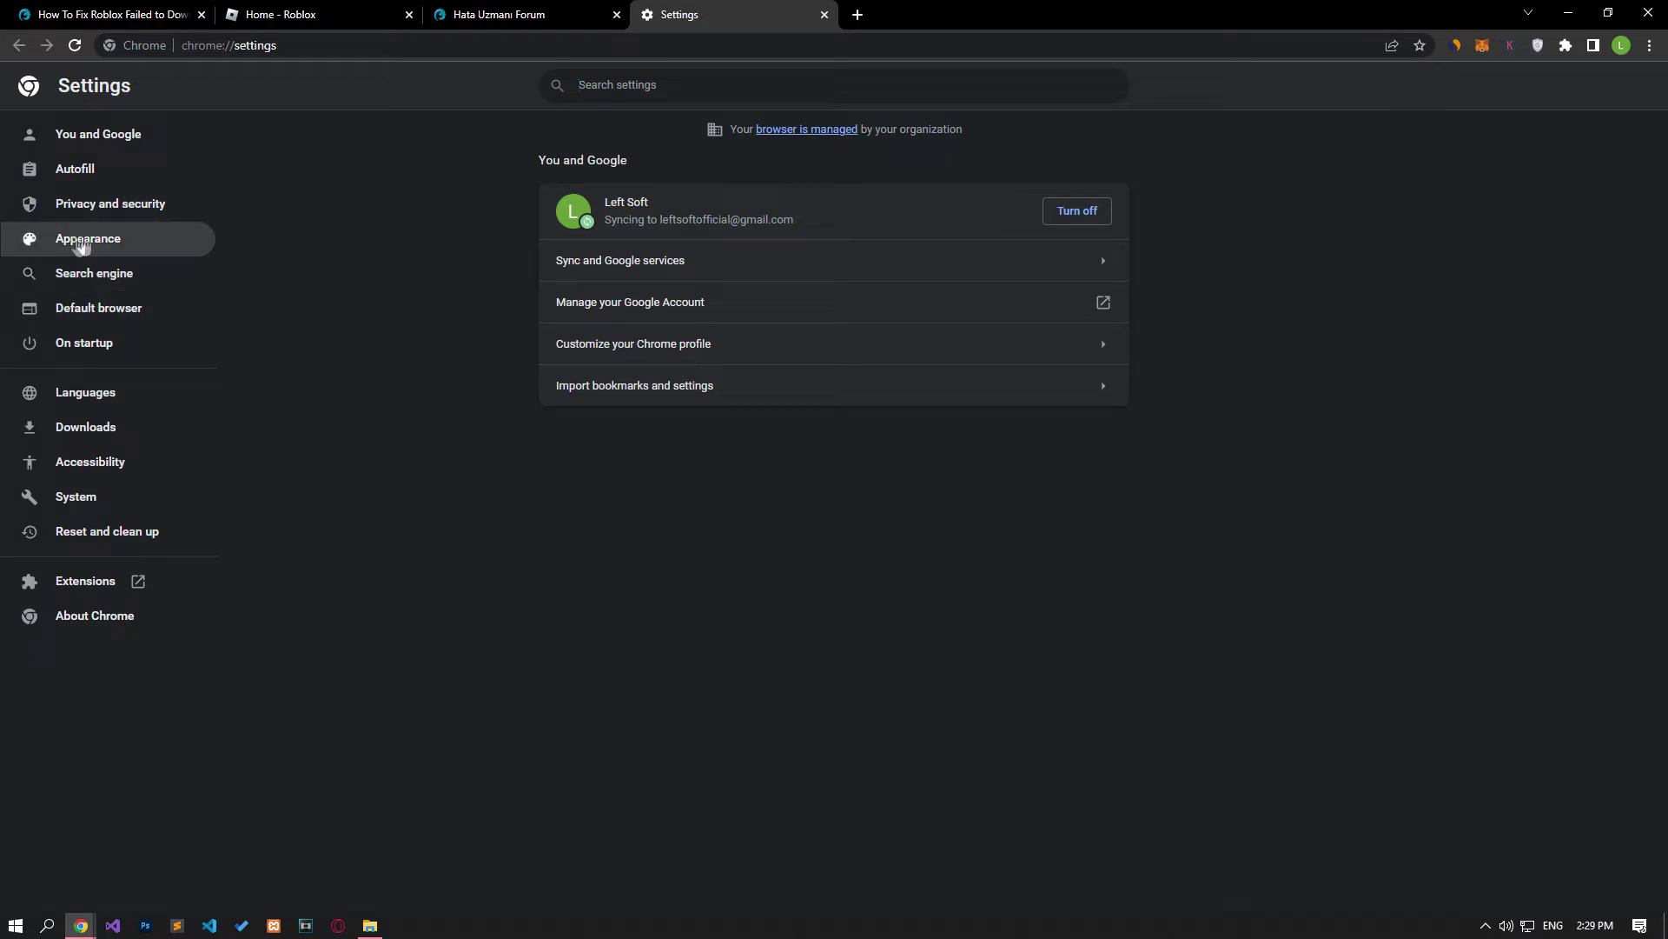
{"action": "left_click", "coordinate": [135, 207]}
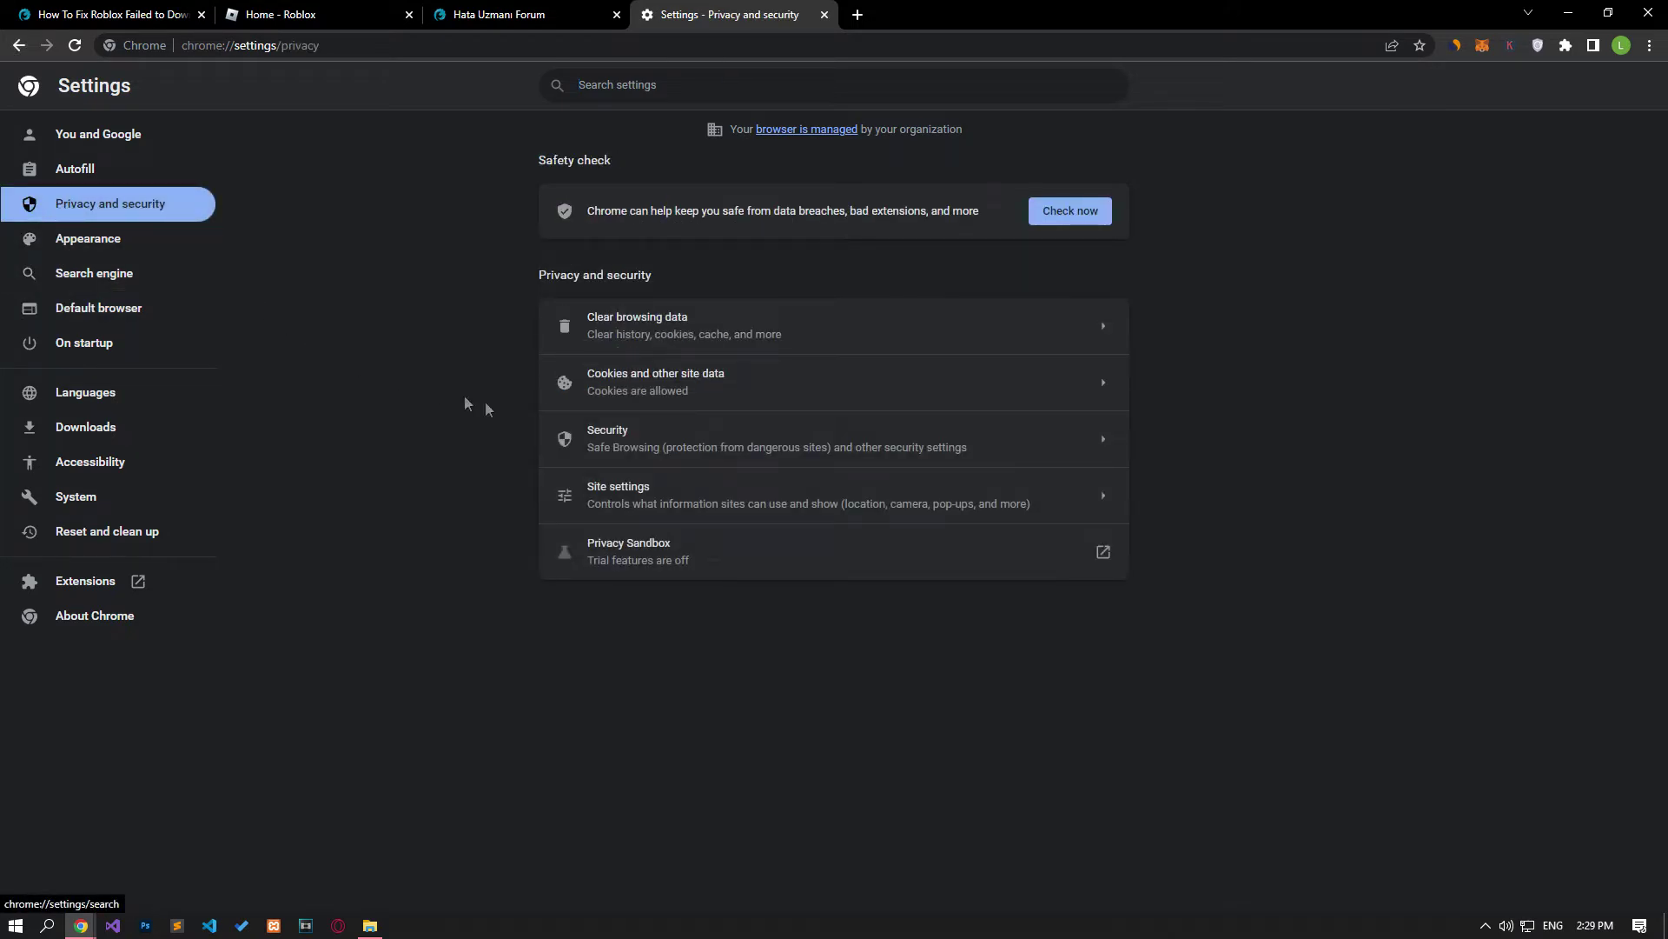
{"action": "left_click", "coordinate": [608, 443]}
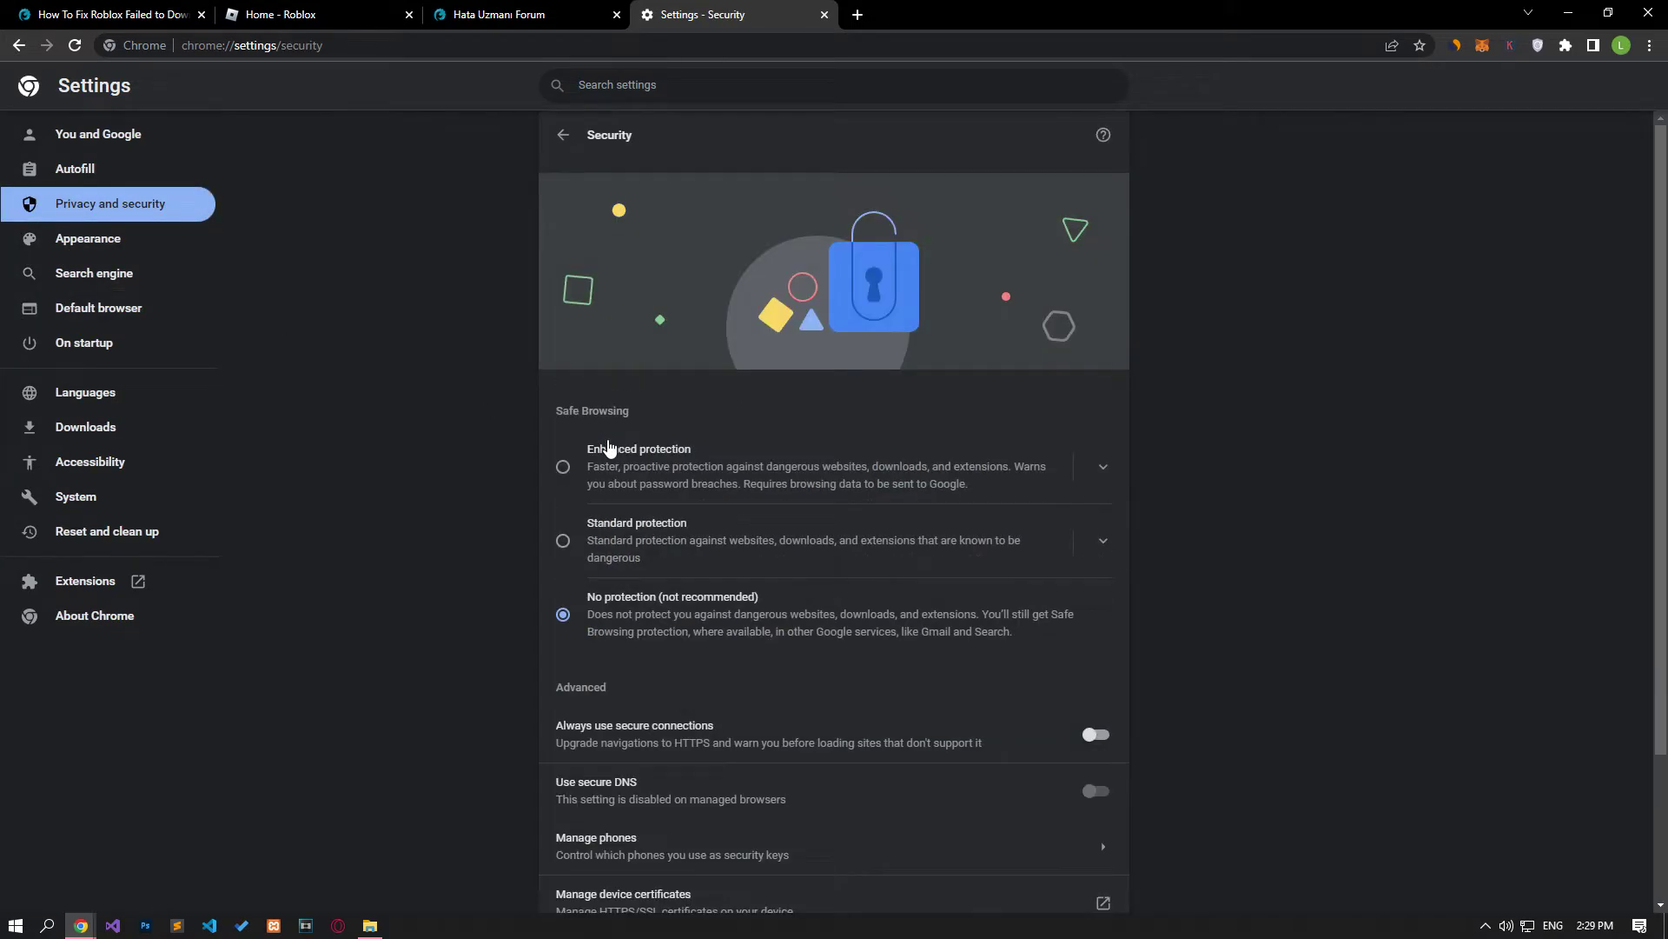
{"action": "left_click_drag", "start_coordinate": [586, 598], "coordinate": [796, 618]}
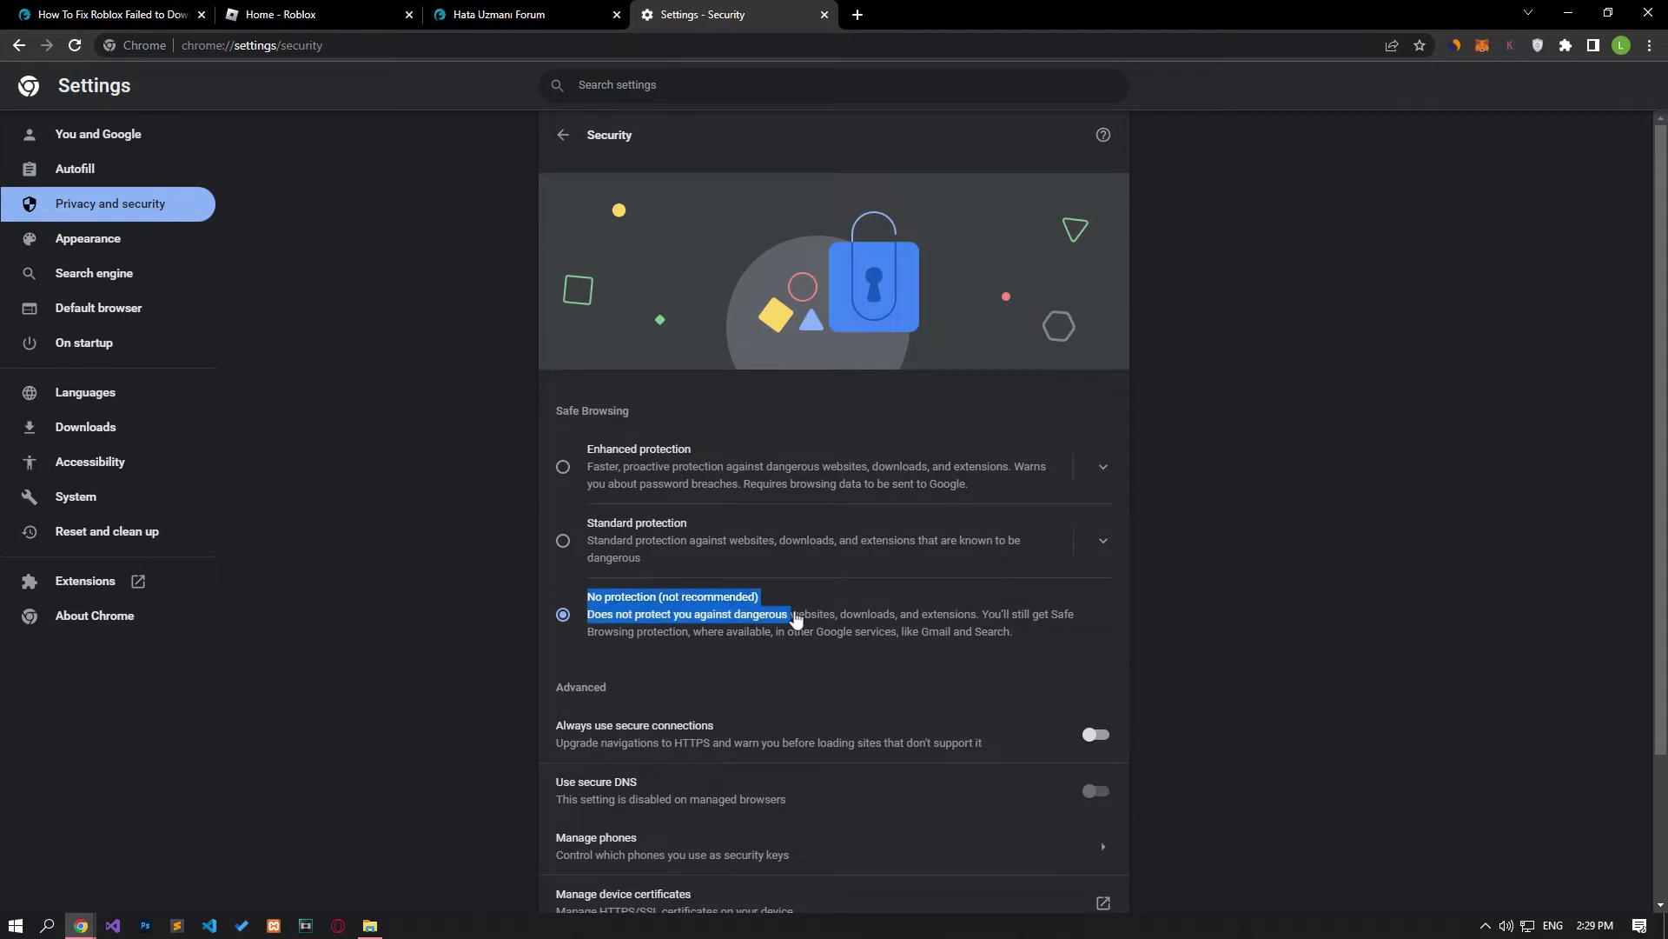
{"action": "left_click", "coordinate": [569, 623]}
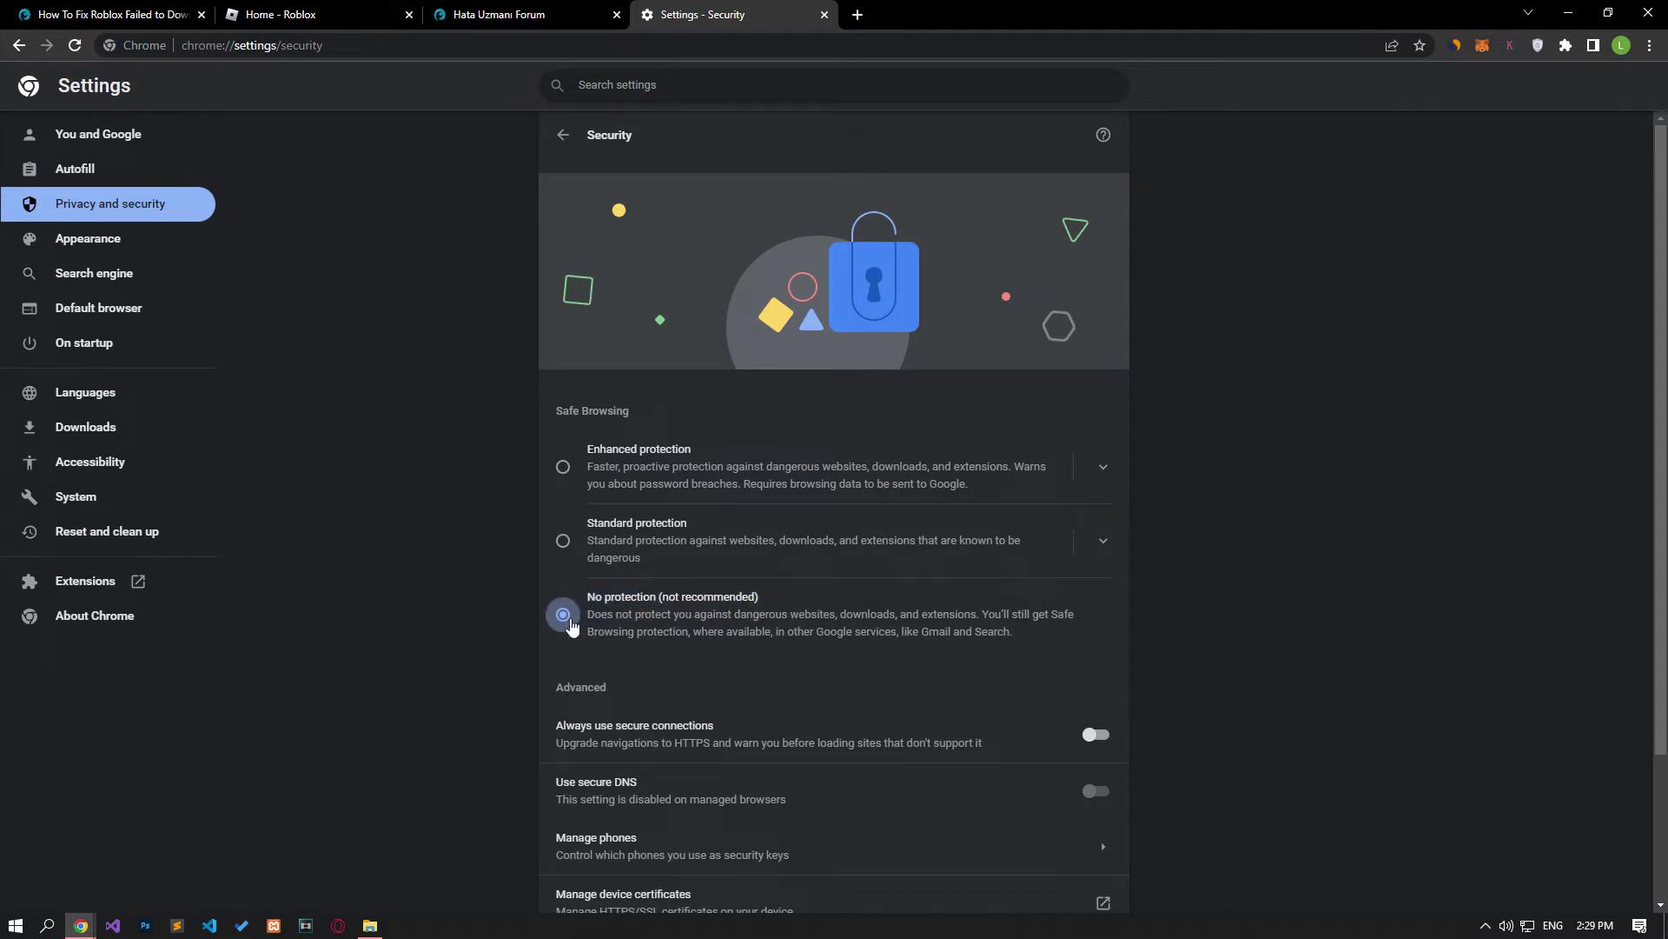
{"action": "left_click", "coordinate": [112, 14]}
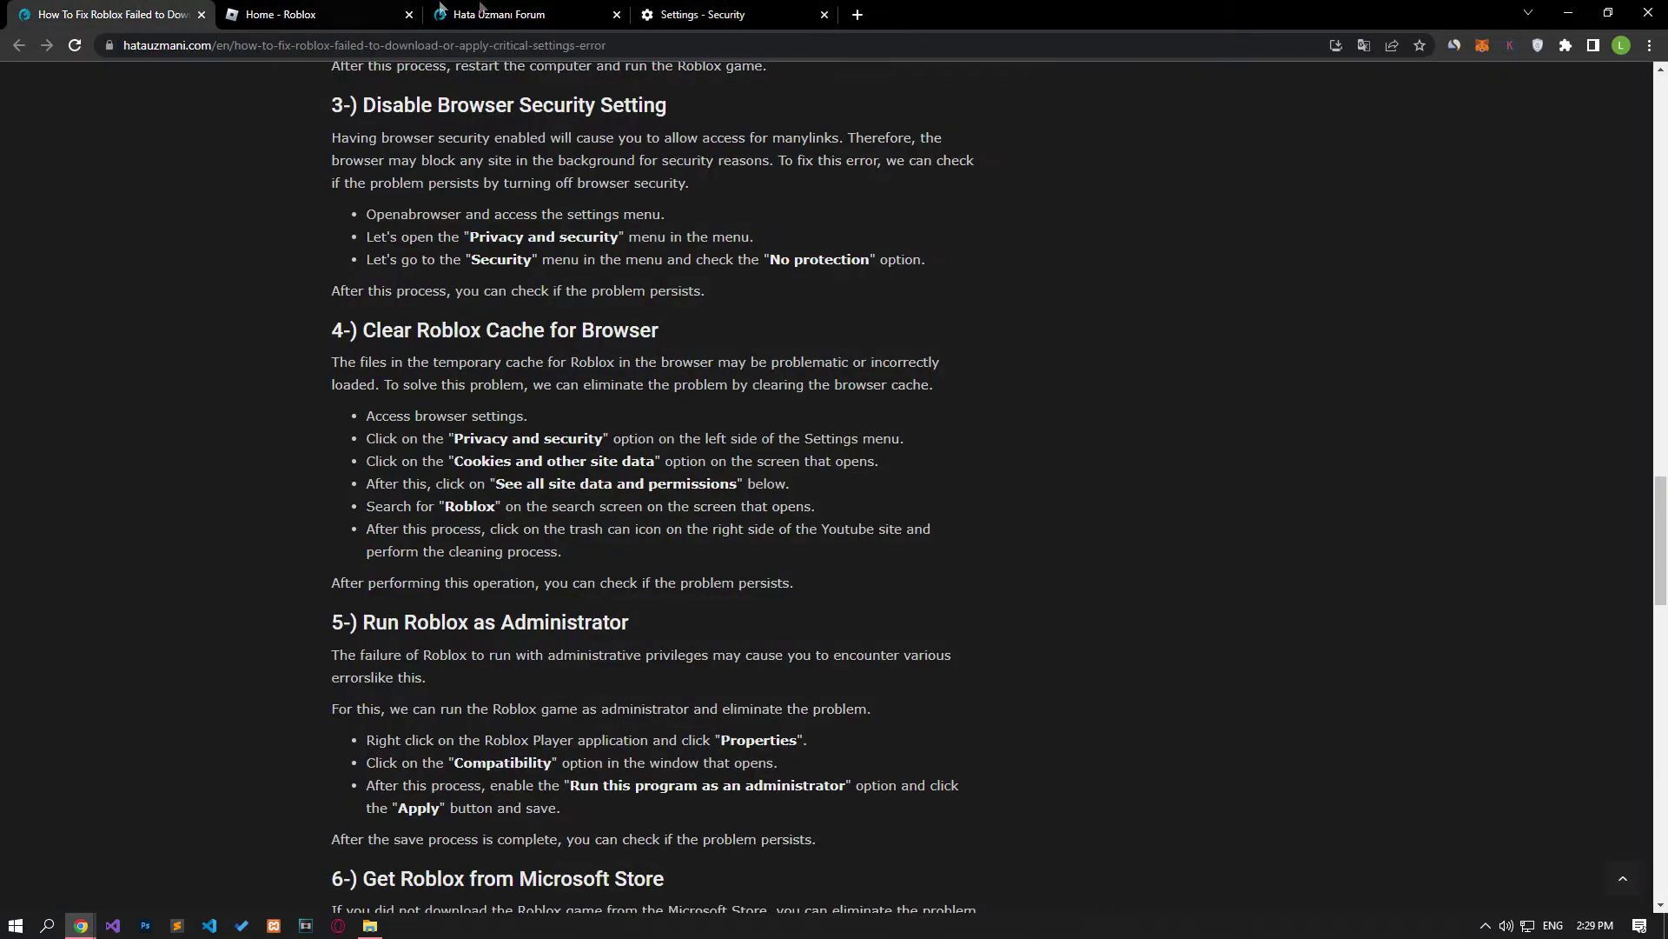
Close the Security settings tab, scroll the guide to section 4, and switch to Home - Roblox
{"action": "left_click", "coordinate": [824, 15]}
{"action": "scroll", "coordinate": [275, 370], "scroll_direction": "down", "scroll_amount": 3}
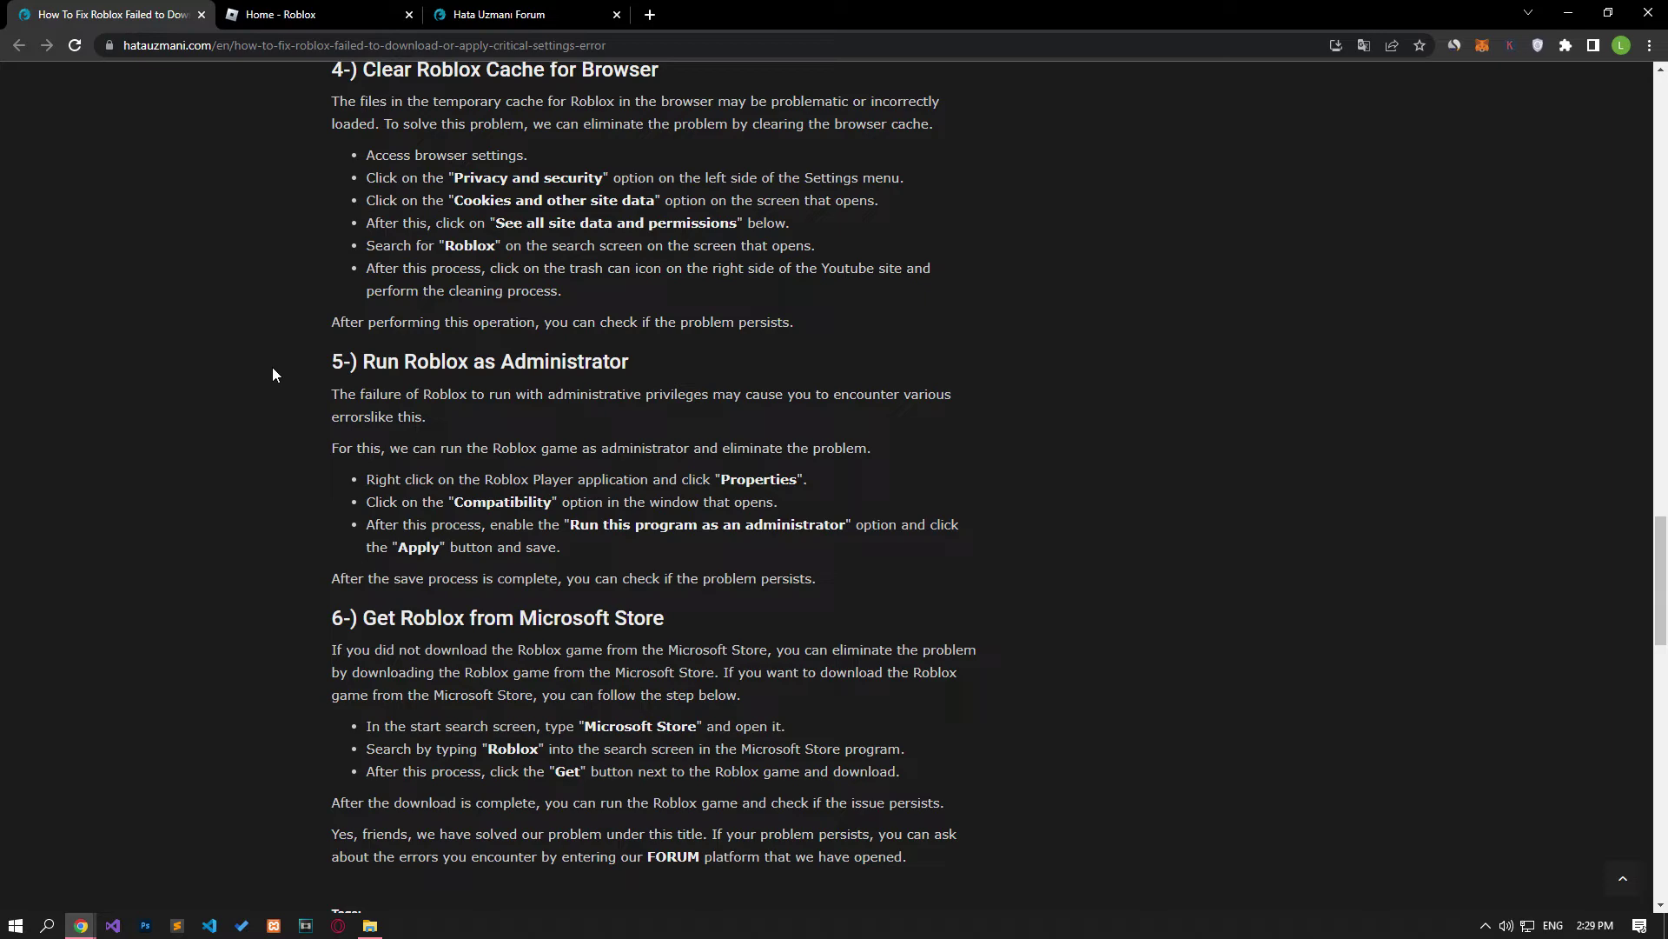
{"action": "left_click", "coordinate": [305, 12]}
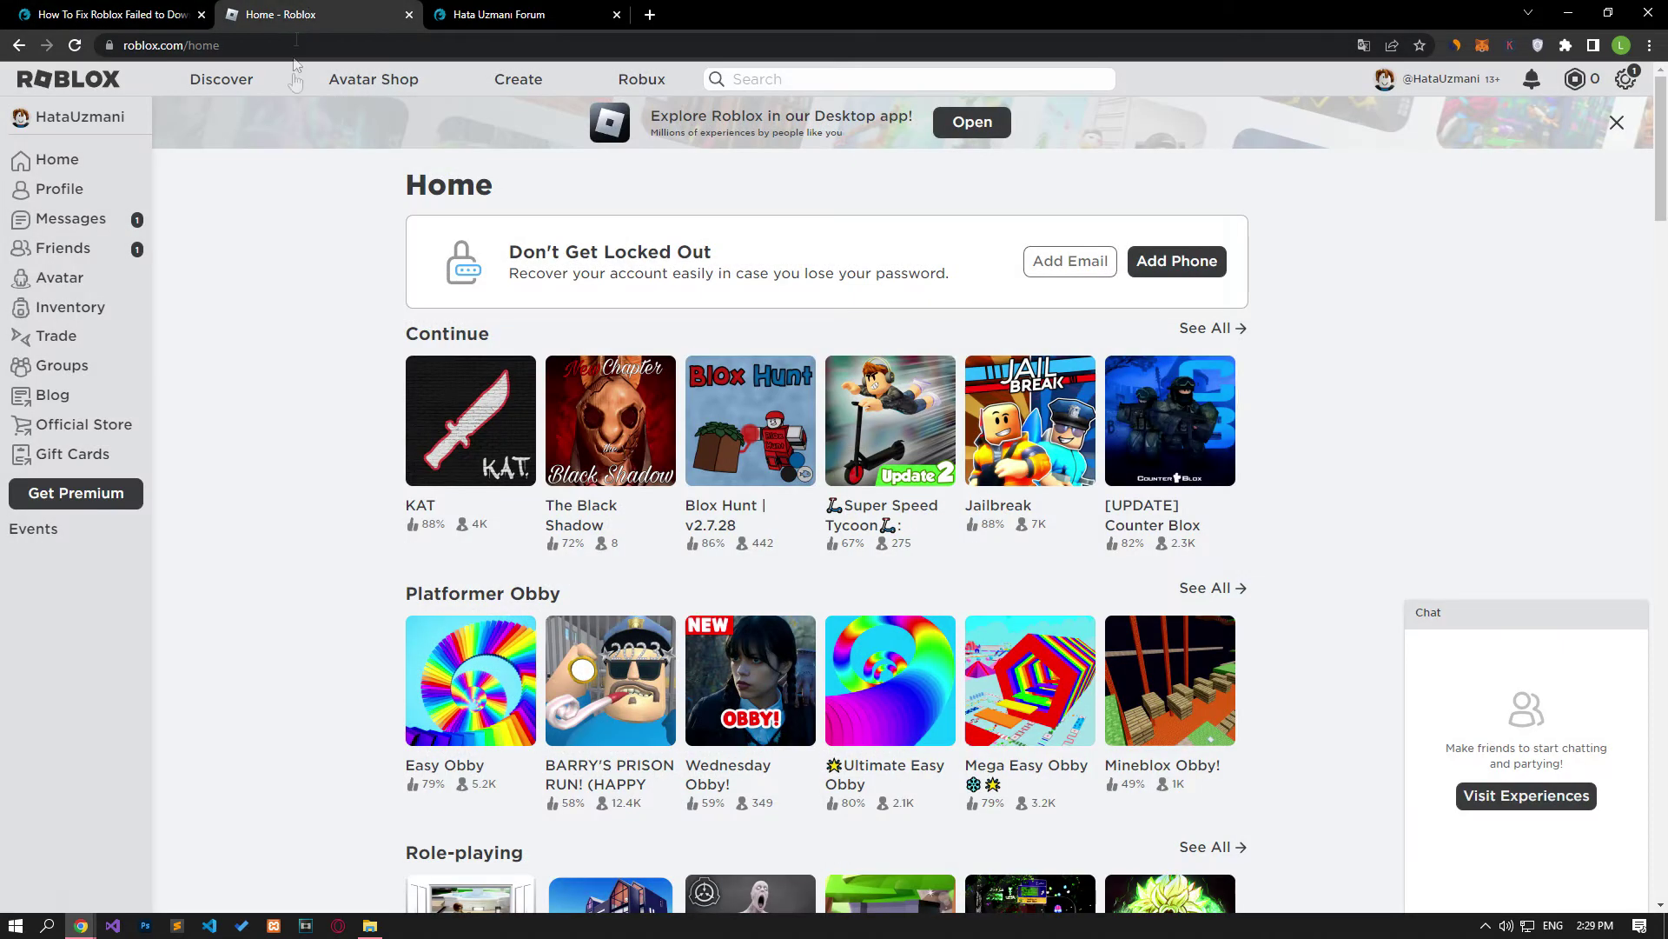
Clear Roblox's site data from DevTools Application storage, reload roblox.com, and return to the guide
{"action": "right_click", "coordinate": [279, 327]}
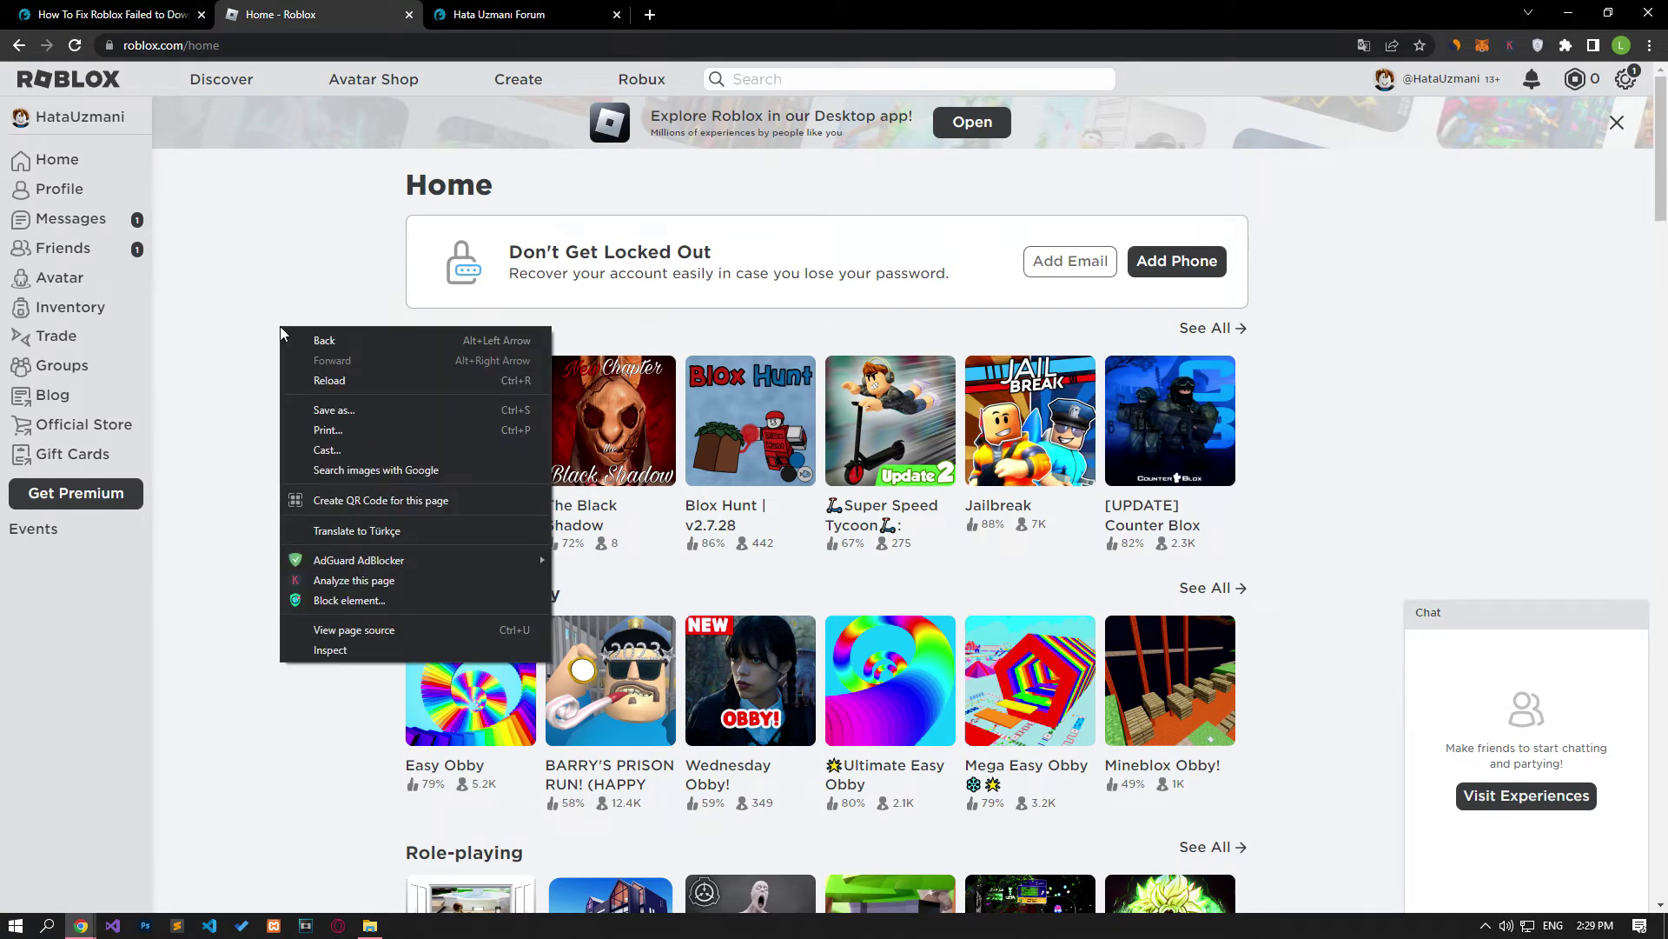
{"action": "left_click", "coordinate": [331, 650]}
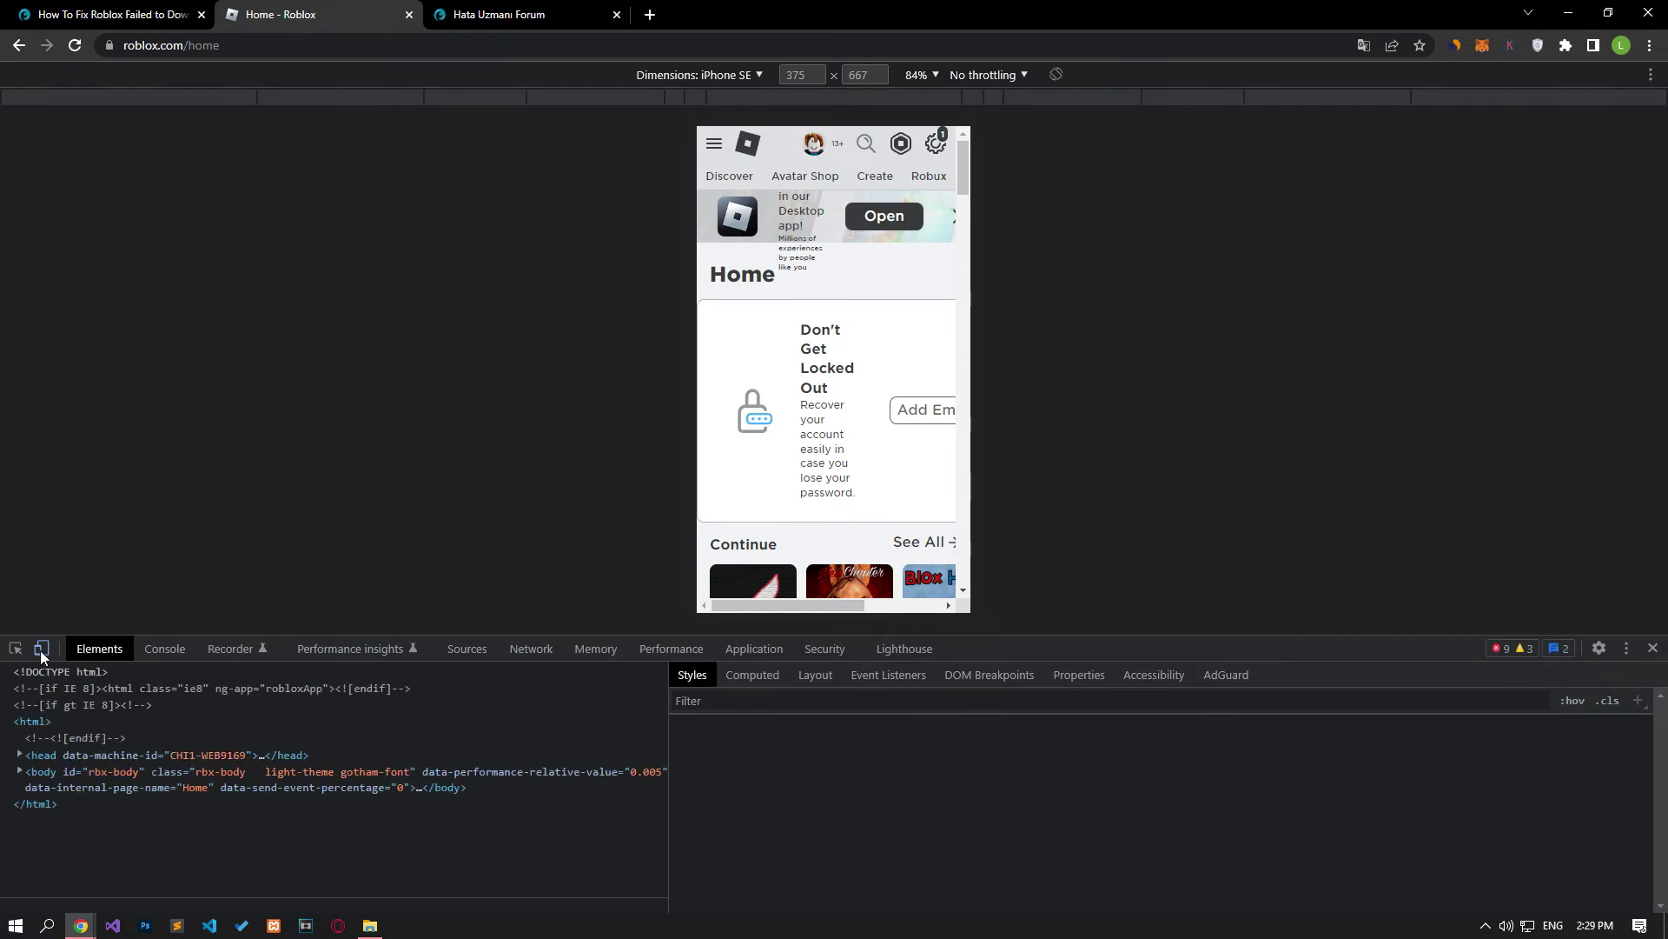
{"action": "left_click", "coordinate": [41, 648]}
{"action": "left_click", "coordinate": [743, 652]}
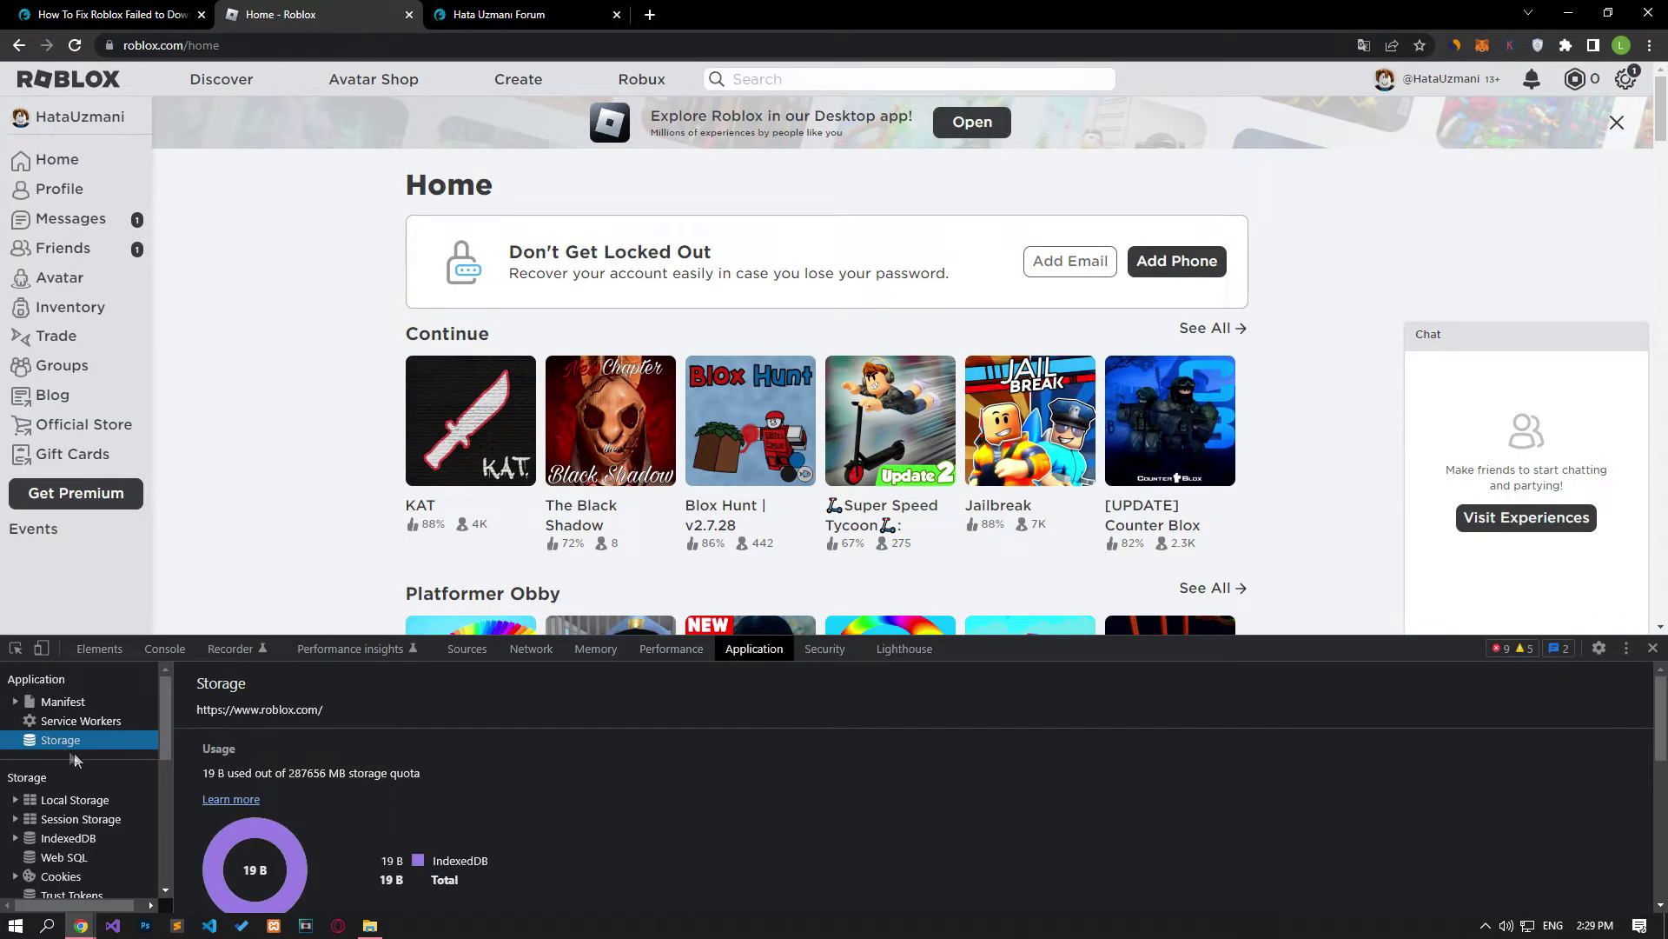
{"action": "scroll", "coordinate": [365, 808], "scroll_direction": "down", "scroll_amount": 2}
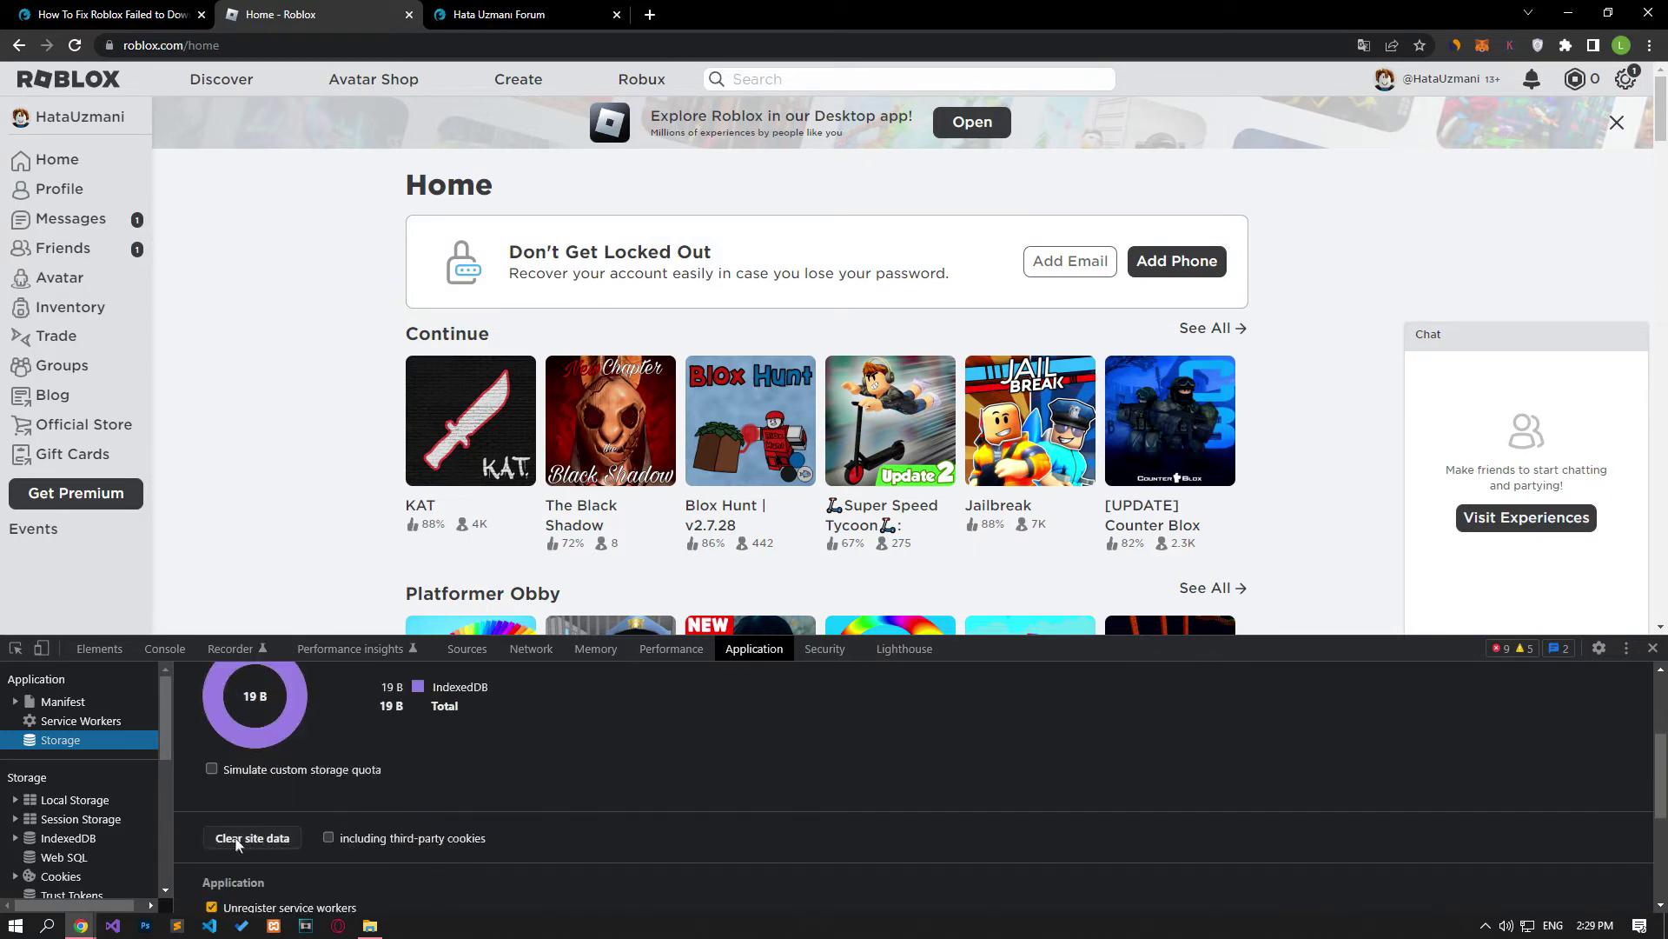
{"action": "left_click", "coordinate": [240, 839]}
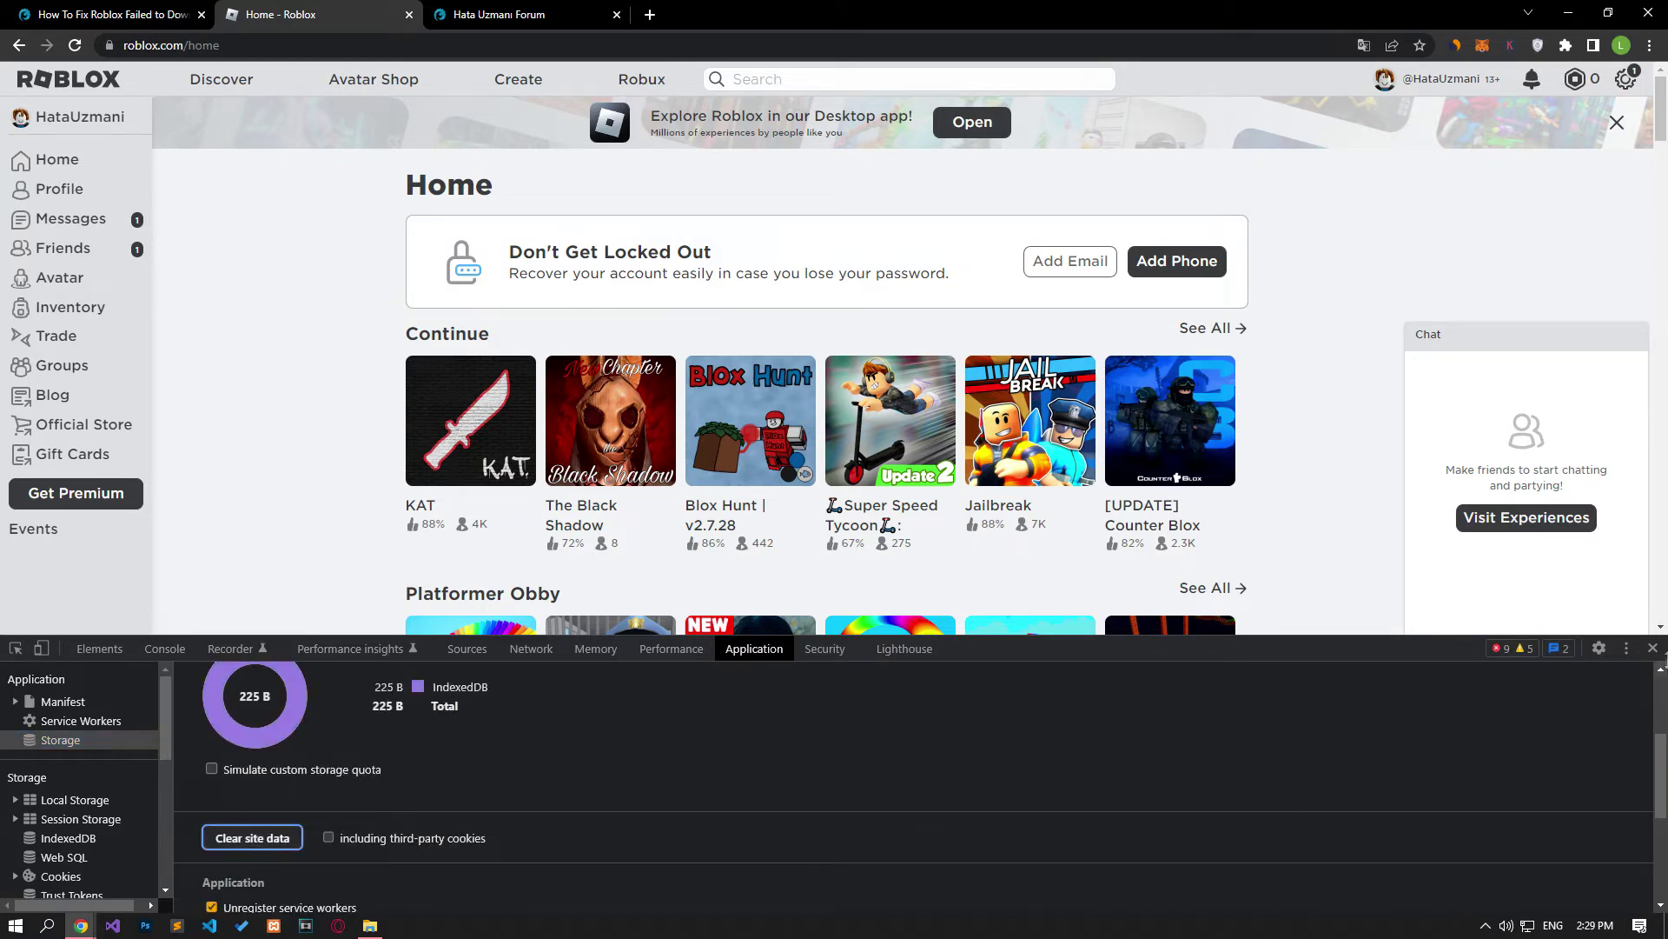
{"action": "key", "text": "F12"}
{"action": "left_click", "coordinate": [75, 45]}
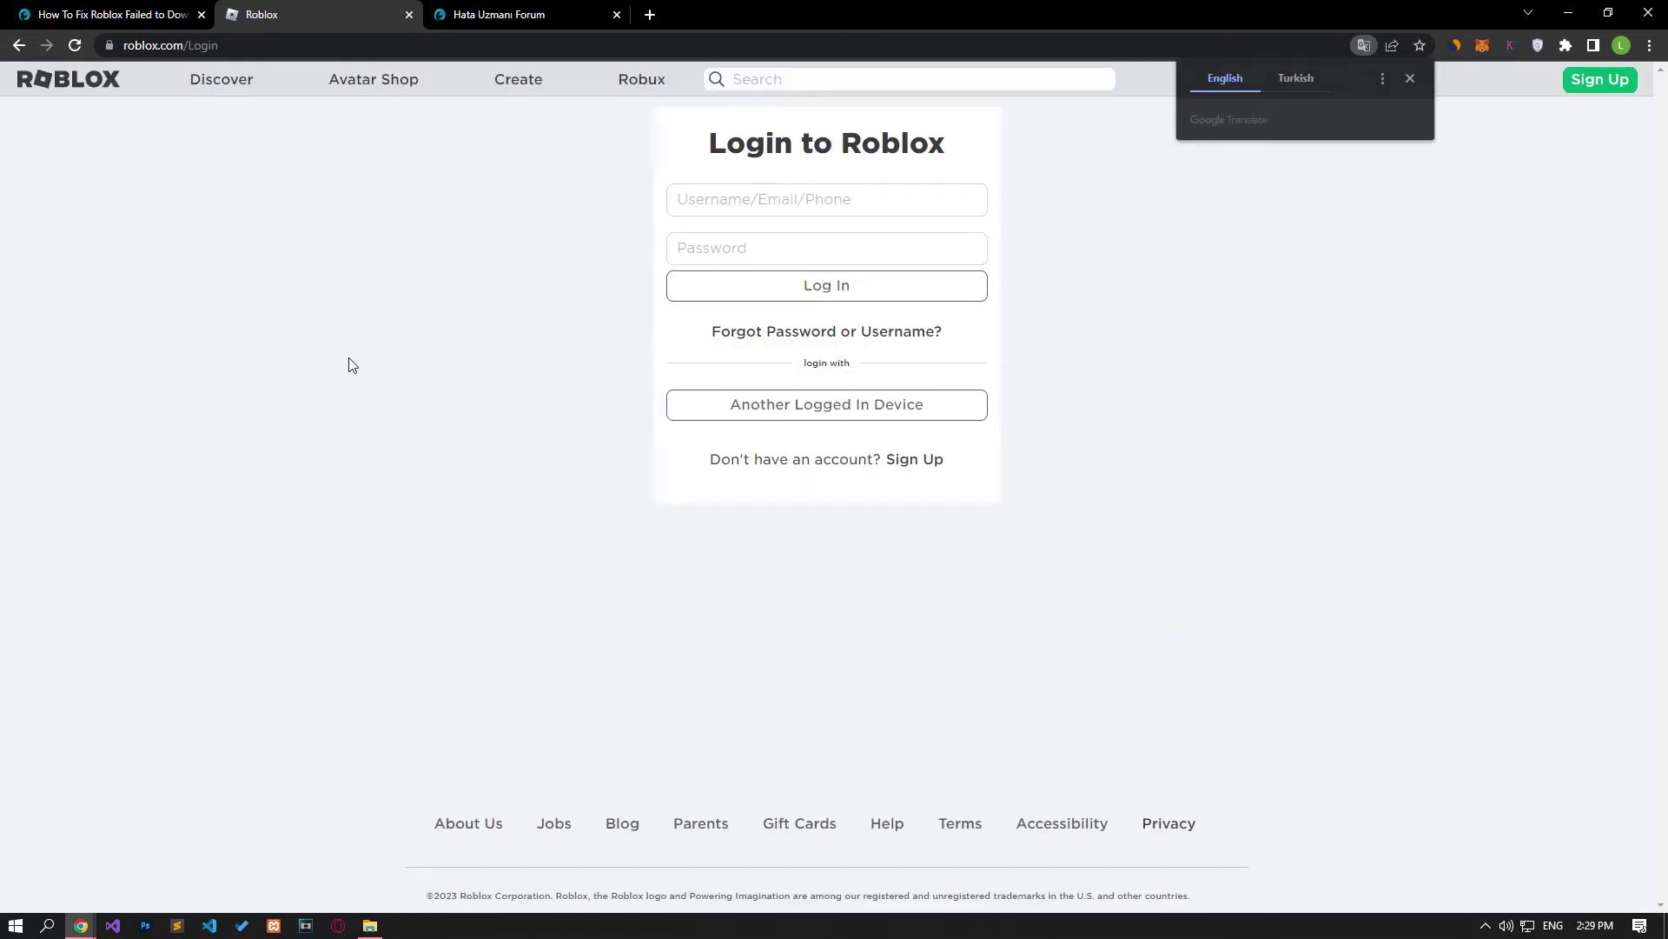
{"action": "left_click", "coordinate": [111, 14]}
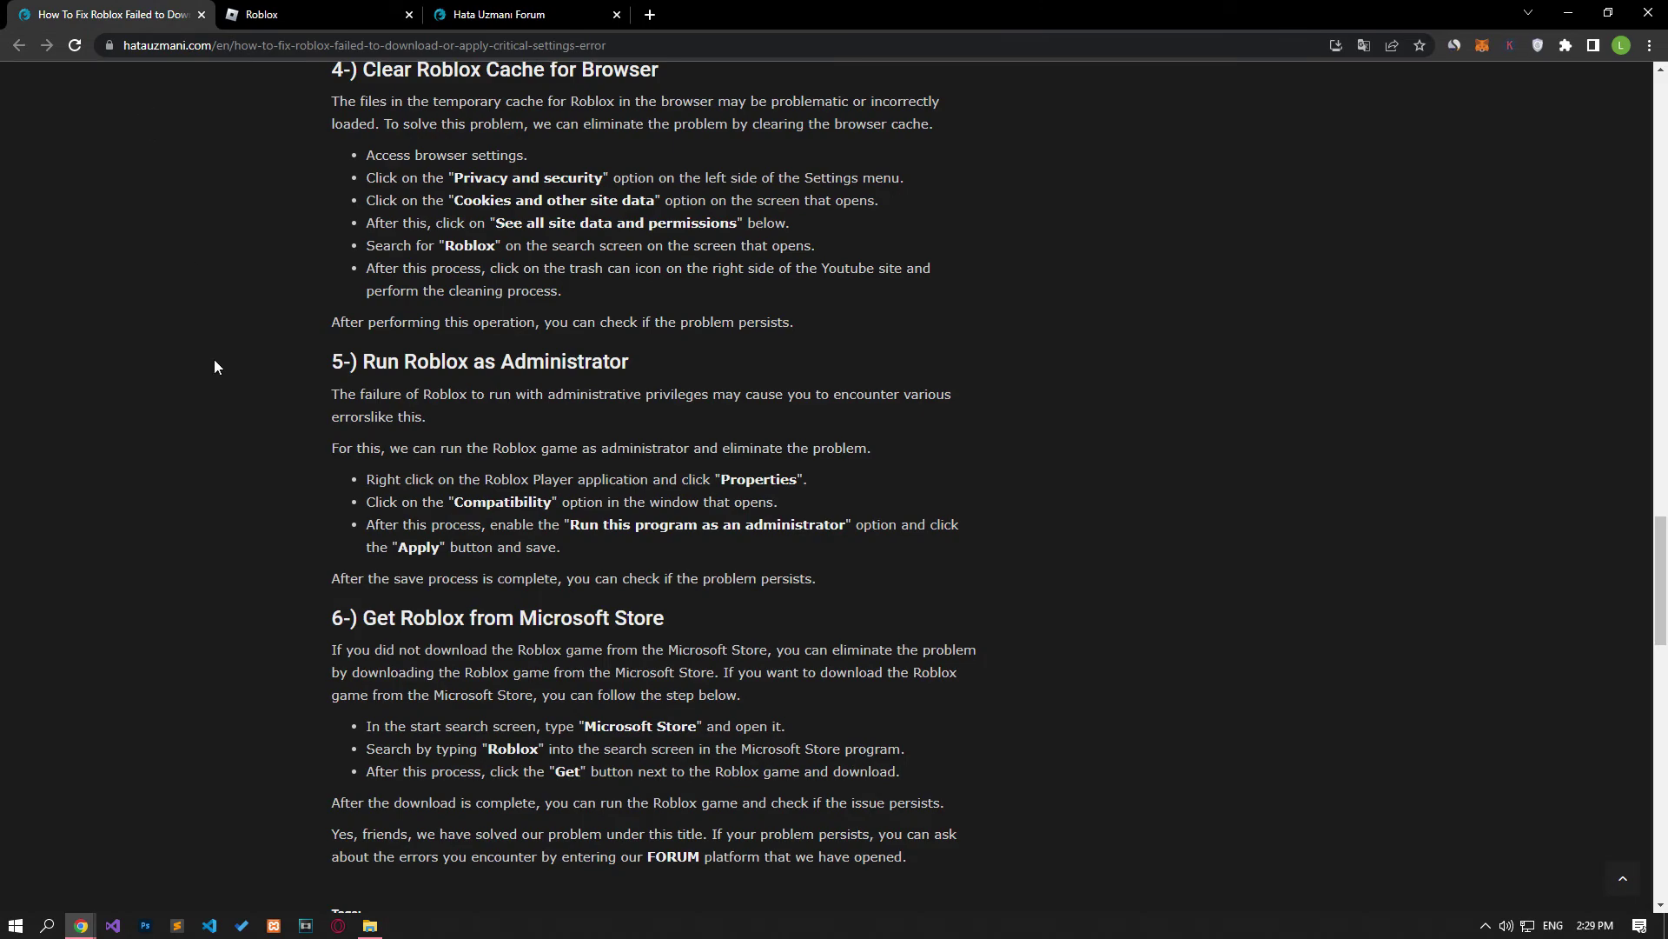
Enable 'Run this program as an administrator' in the Roblox Player shortcut's Compatibility properties
{"action": "scroll", "coordinate": [214, 359], "scroll_direction": "down", "scroll_amount": 3}
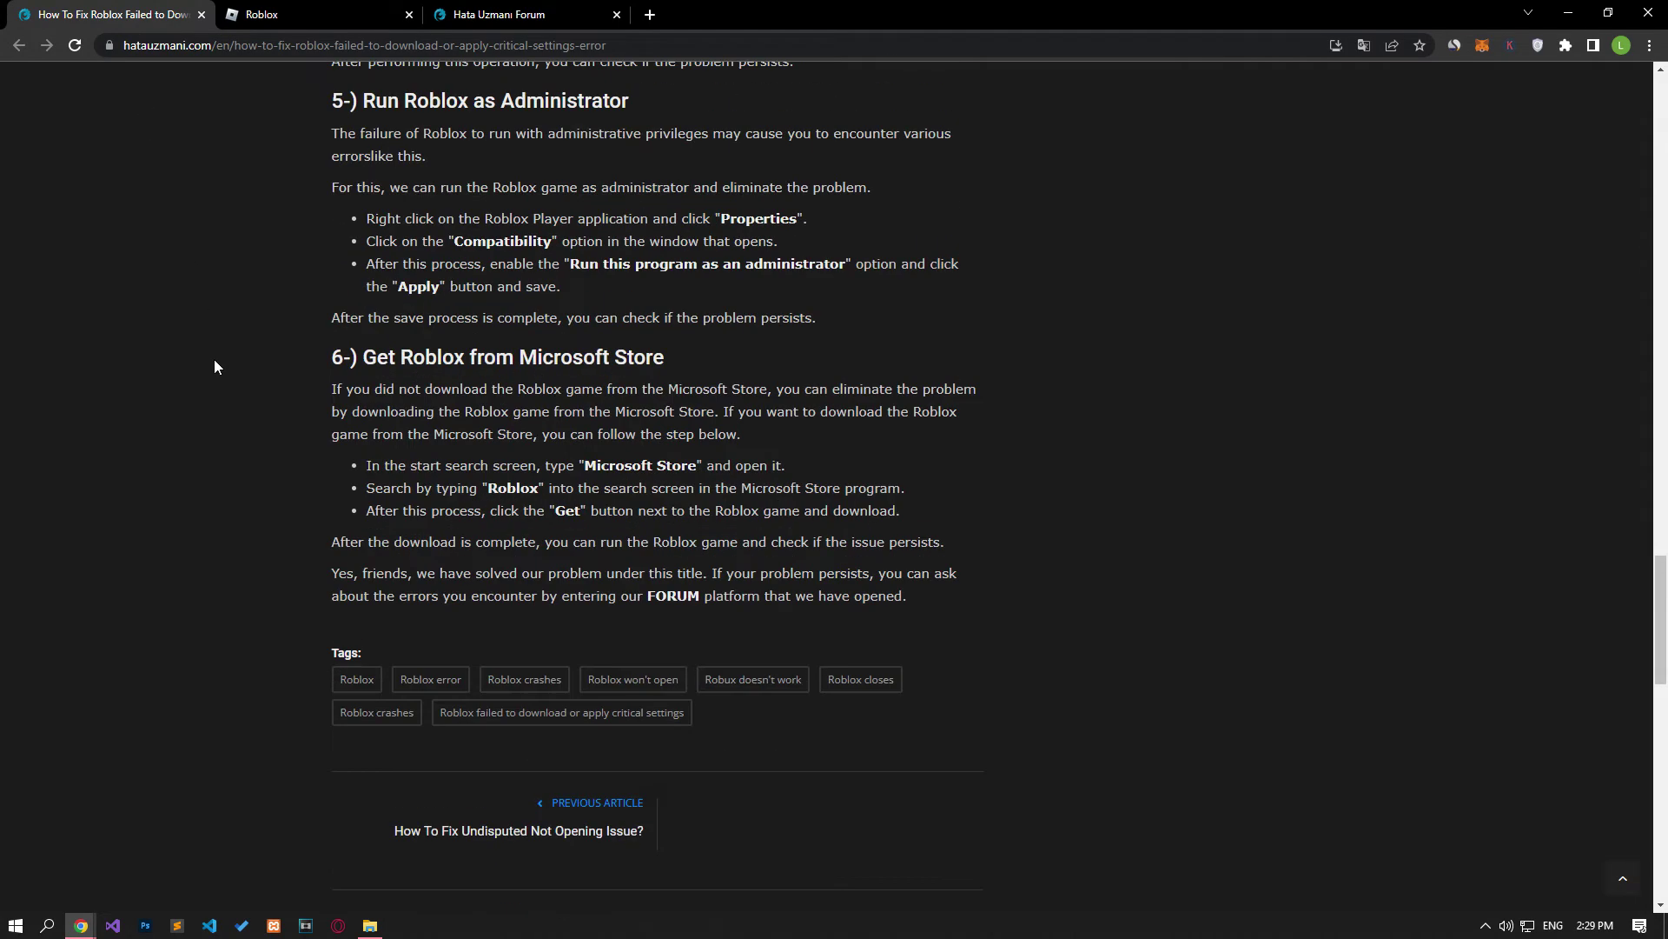
{"action": "left_click", "coordinate": [365, 927]}
{"action": "left_click", "coordinate": [555, 384]}
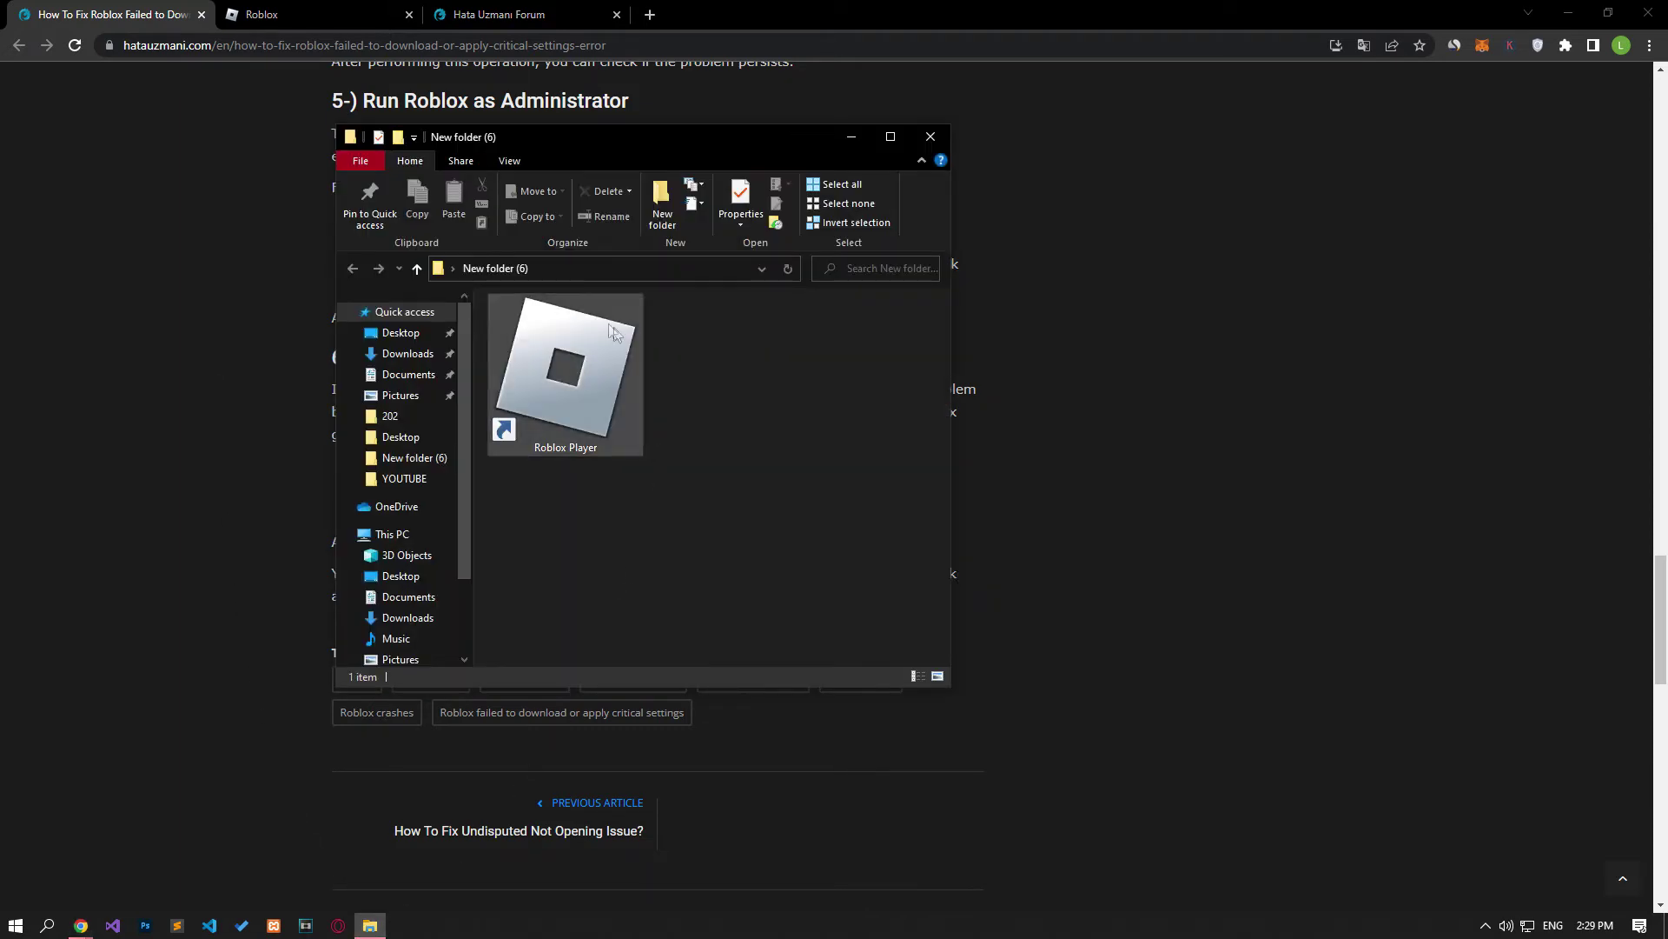
{"action": "right_click", "coordinate": [554, 384]}
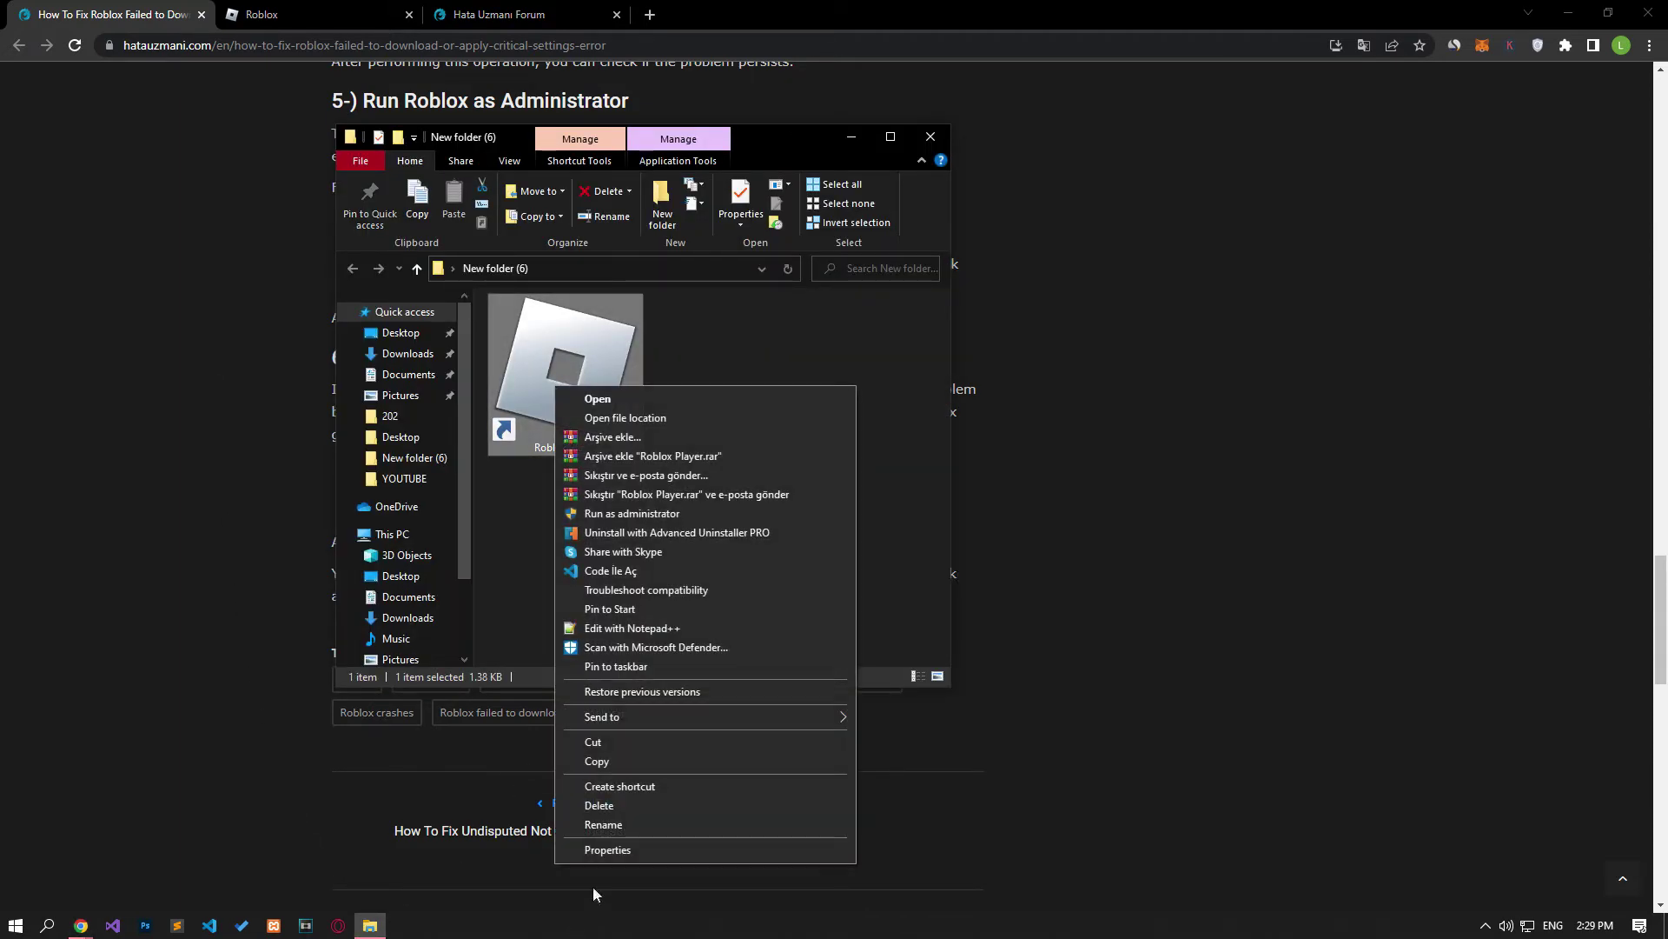
{"action": "left_click", "coordinate": [600, 849]}
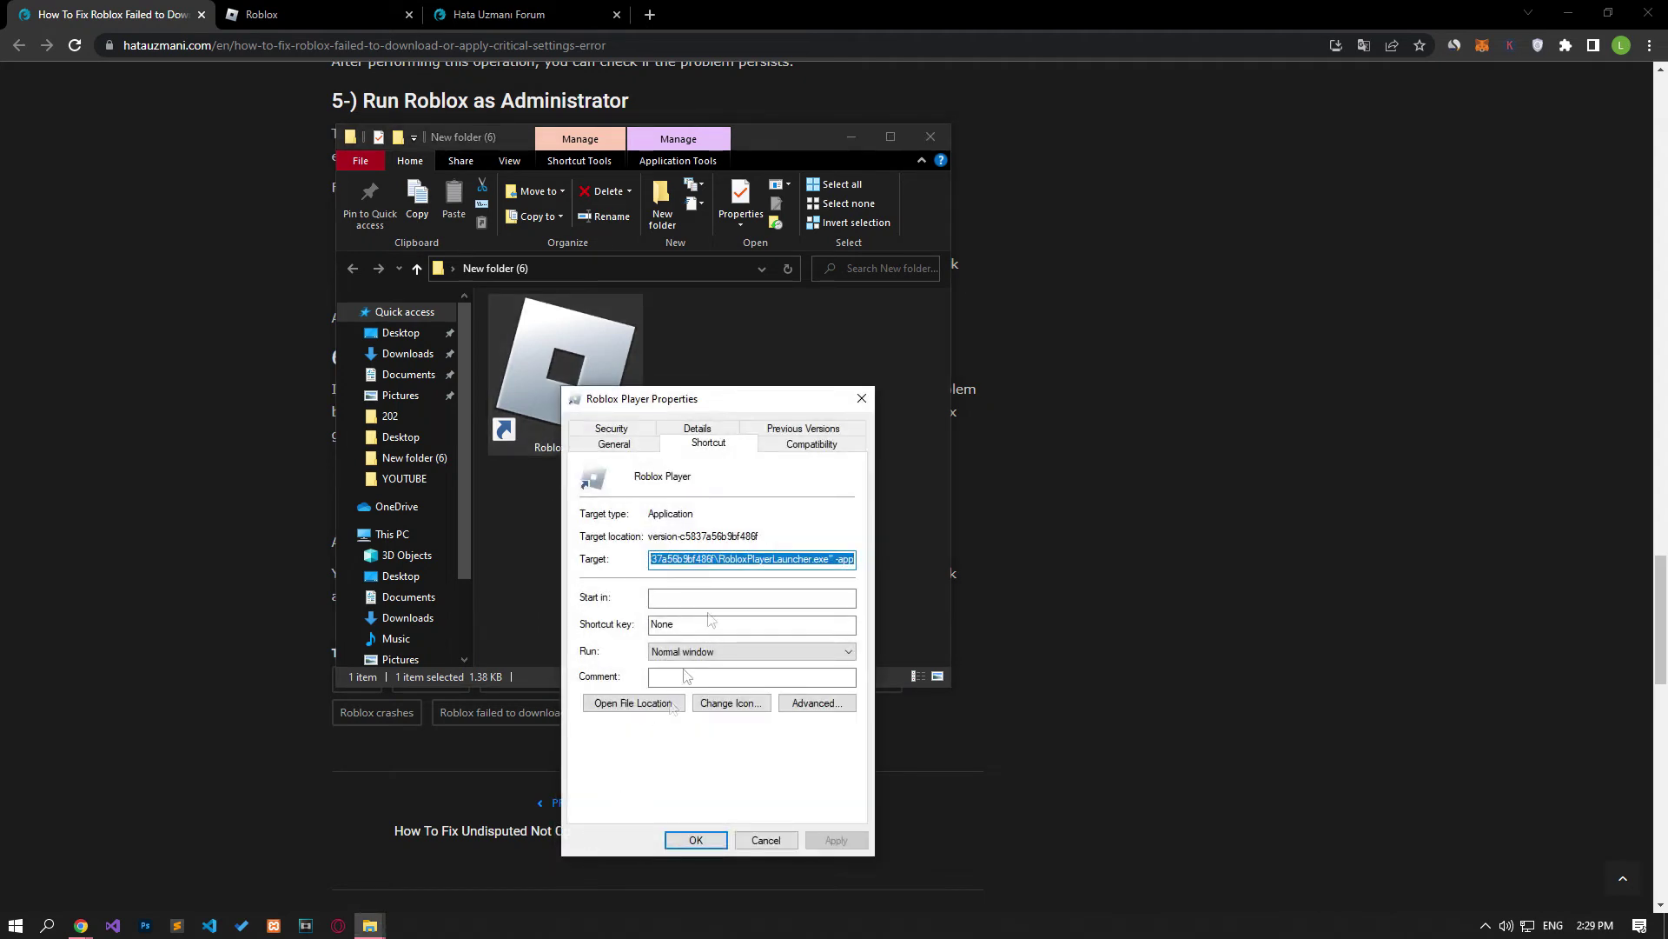
{"action": "left_click", "coordinate": [812, 443]}
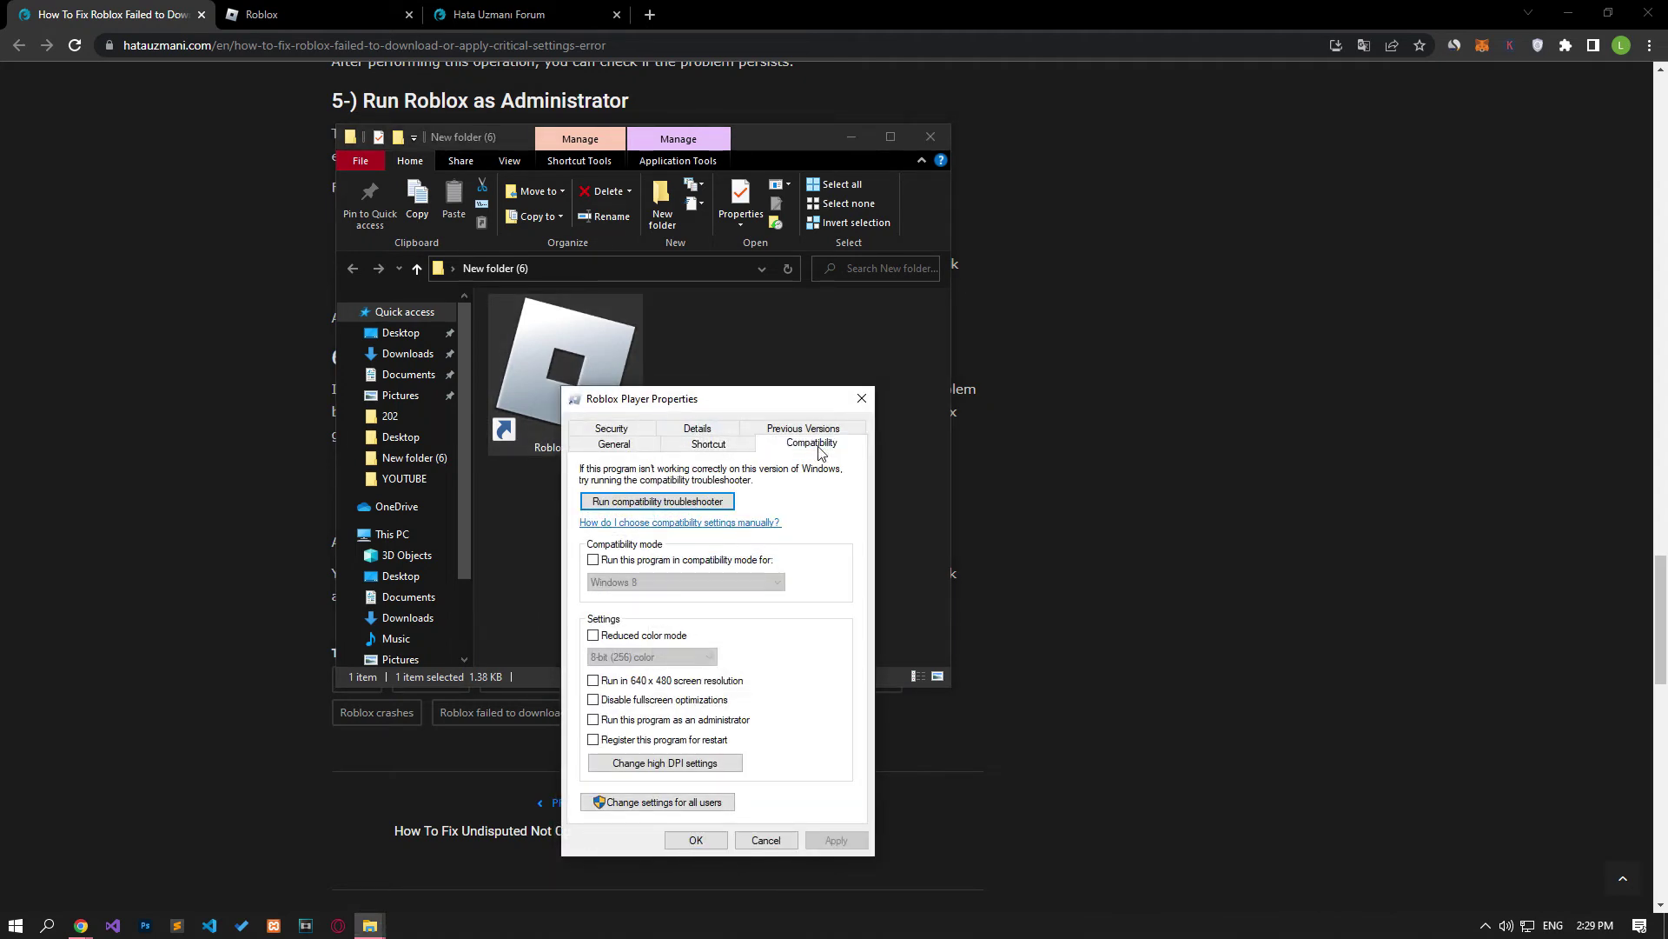
{"action": "left_click", "coordinate": [603, 721]}
{"action": "left_click", "coordinate": [697, 840]}
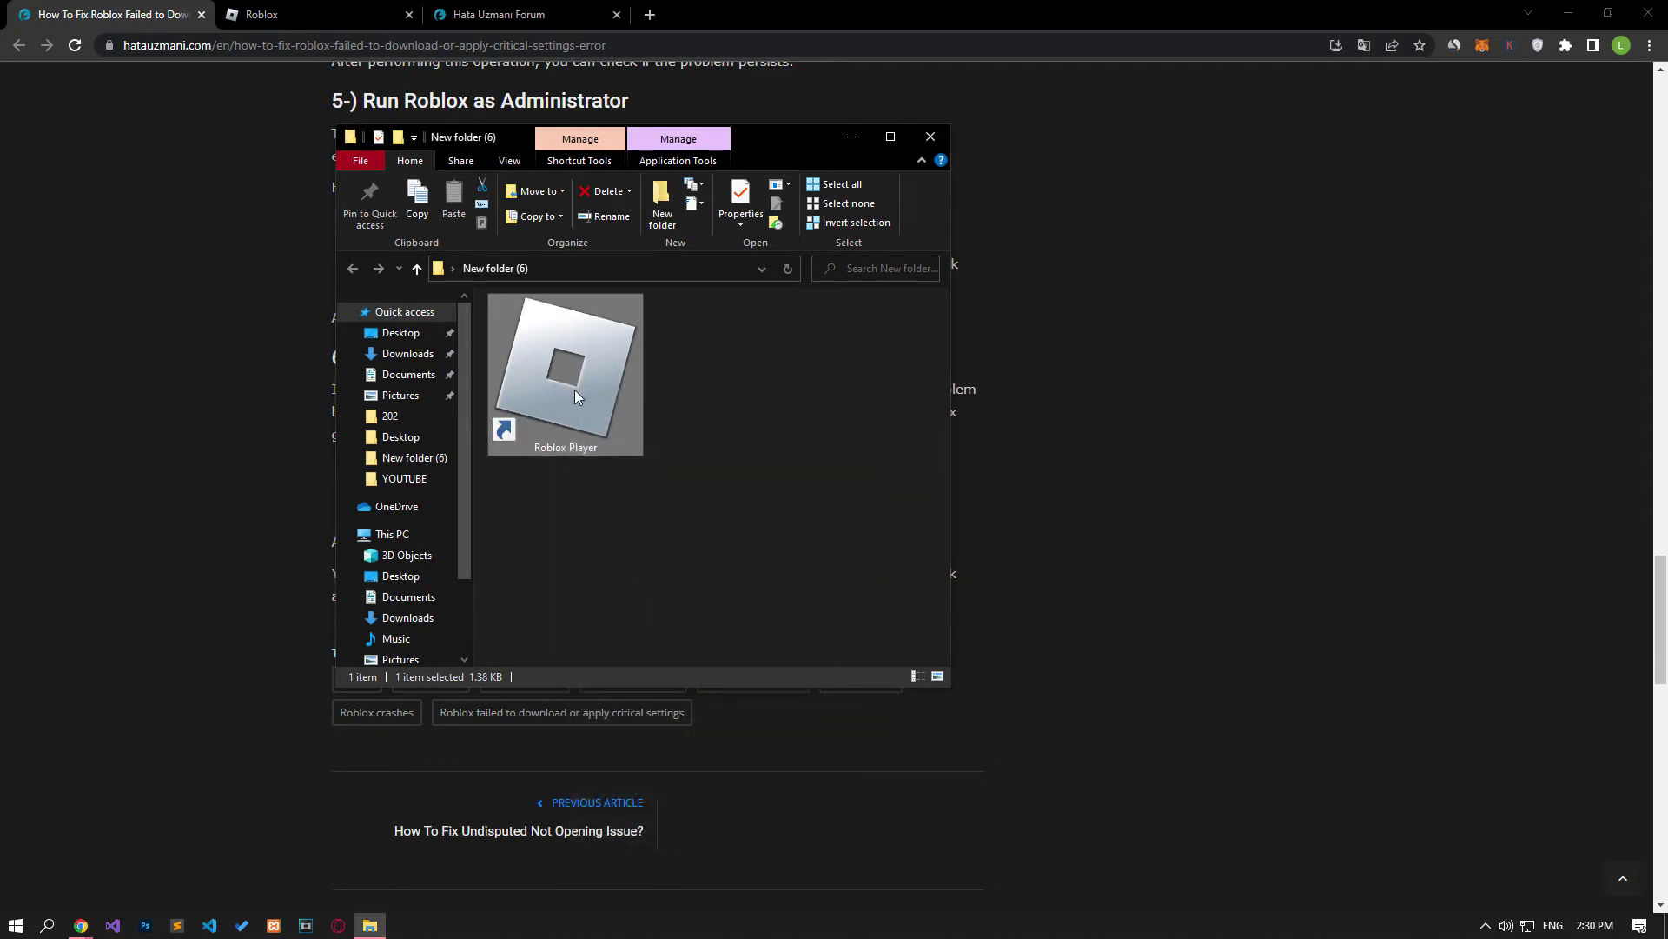
Check Roblox's Microsoft Store listing shows it installed, then close the Store and return to the forum
{"action": "left_click", "coordinate": [198, 402]}
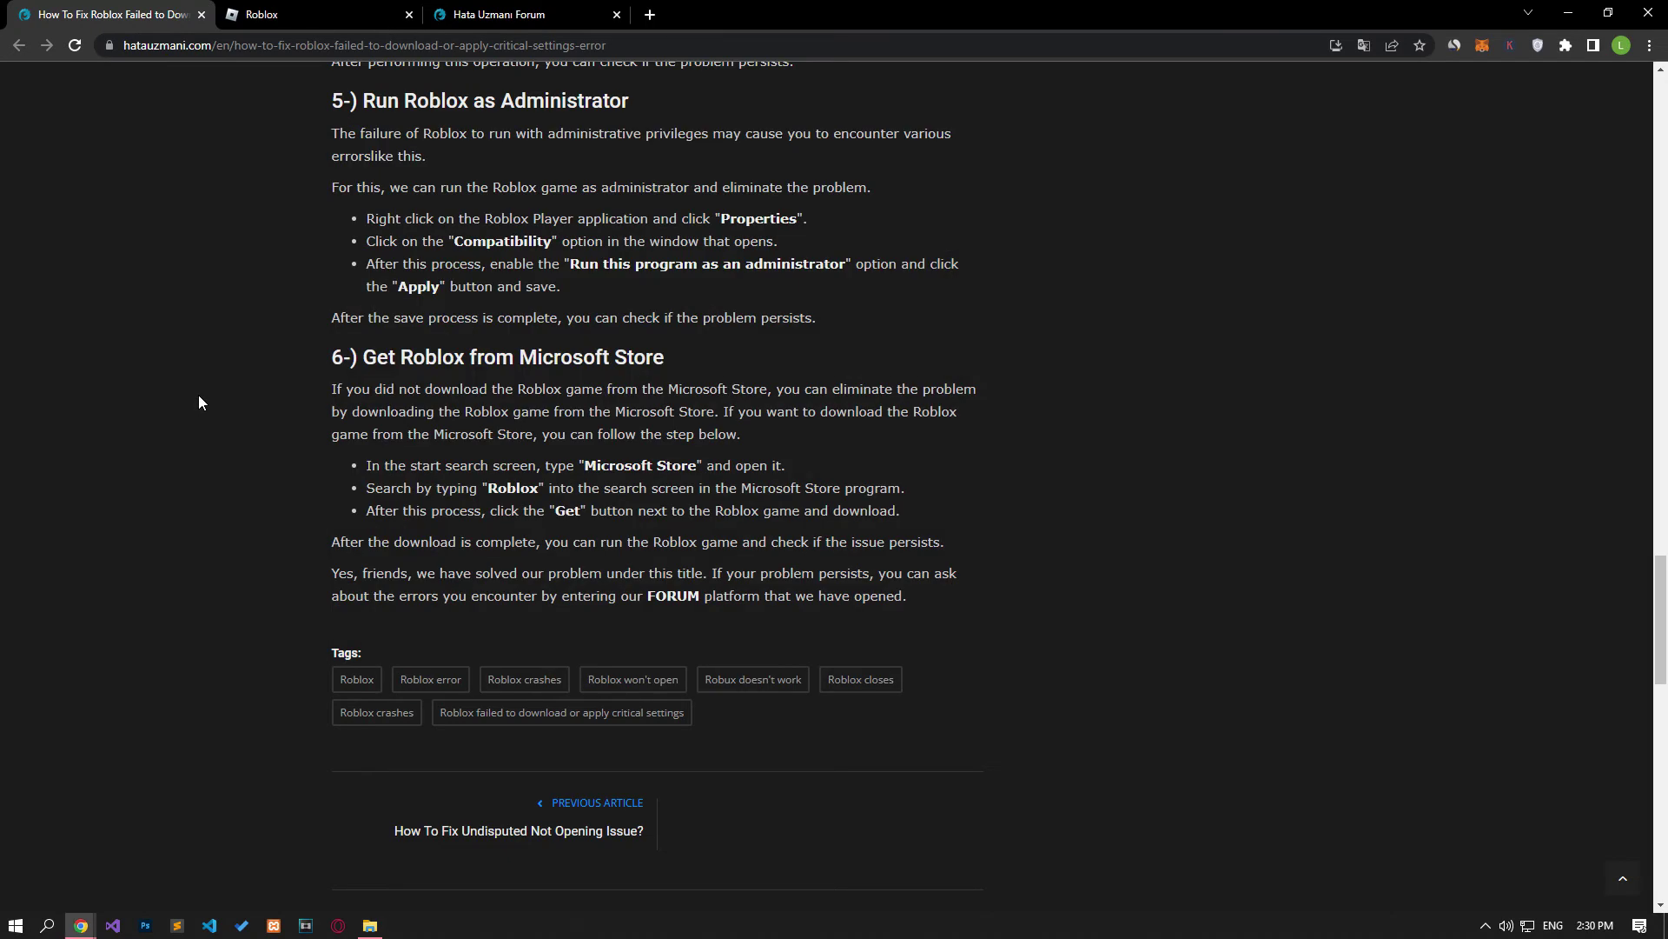
{"action": "key", "text": "super"}
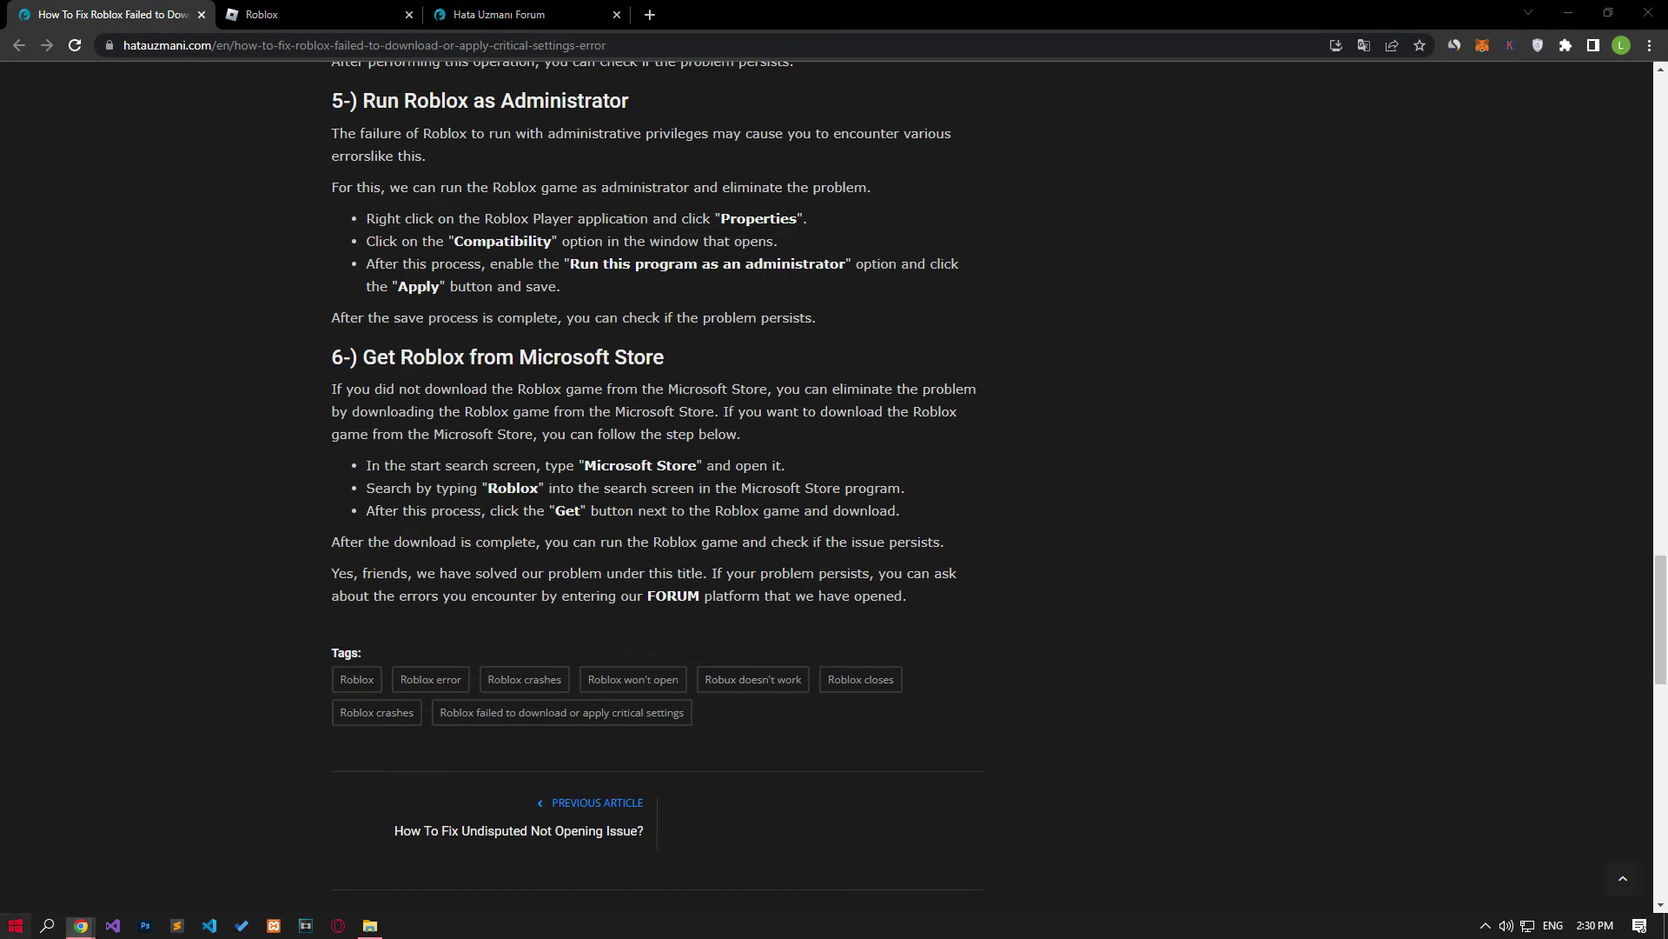
{"action": "type", "text": "Microsof"}
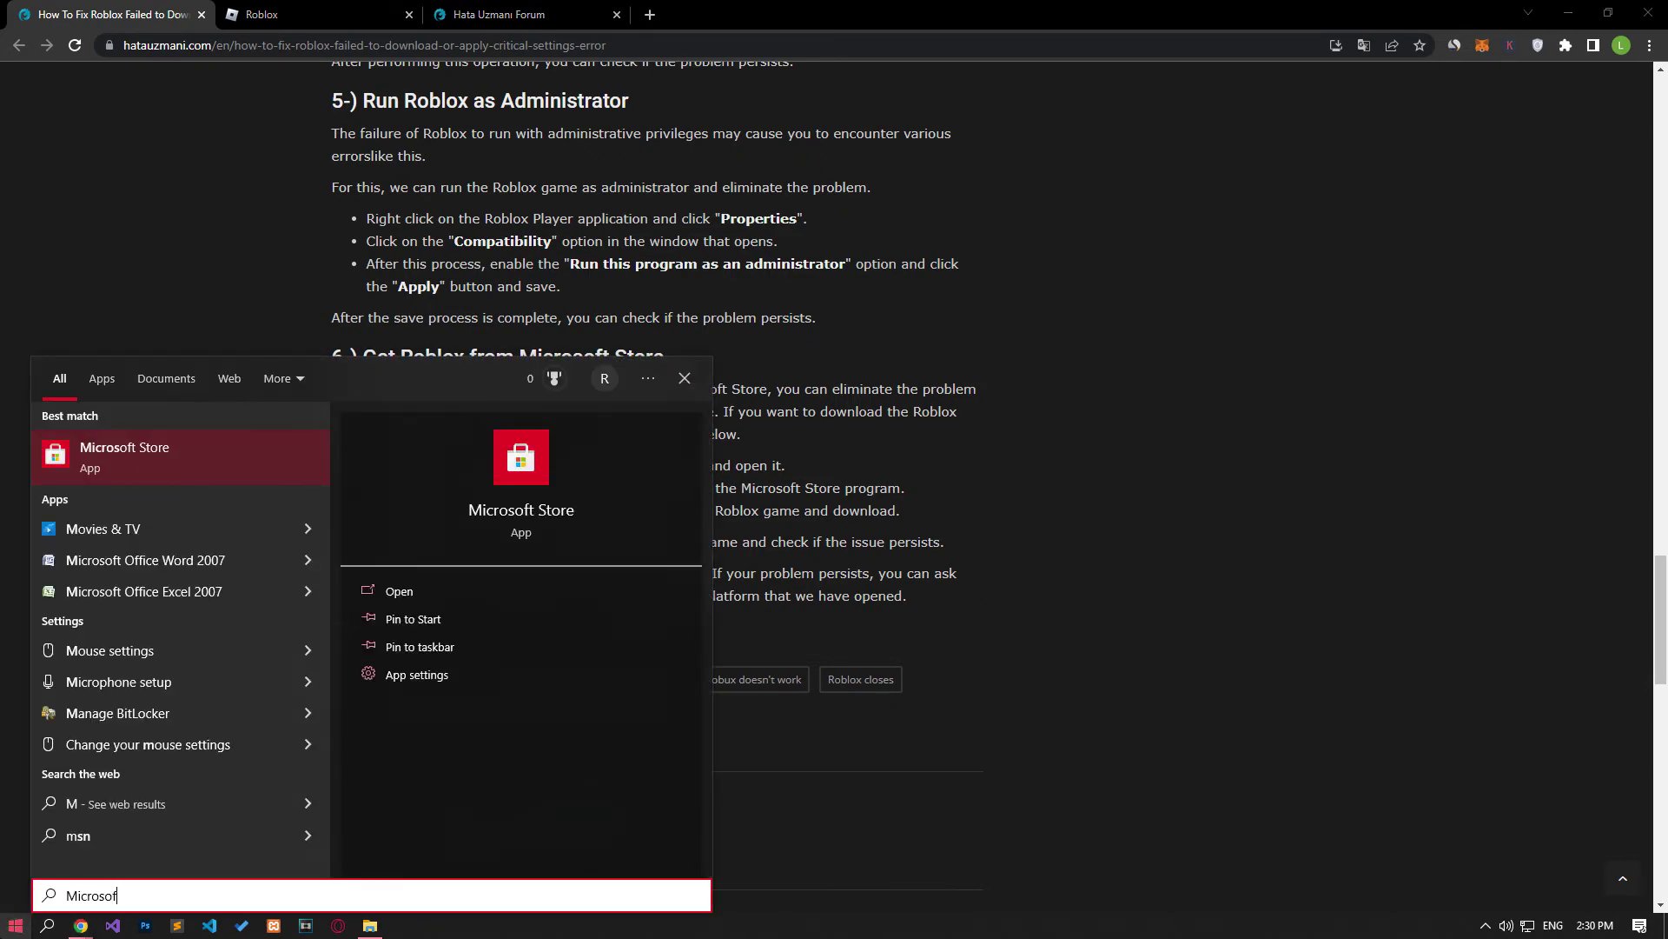
{"action": "type", "text": "t"}
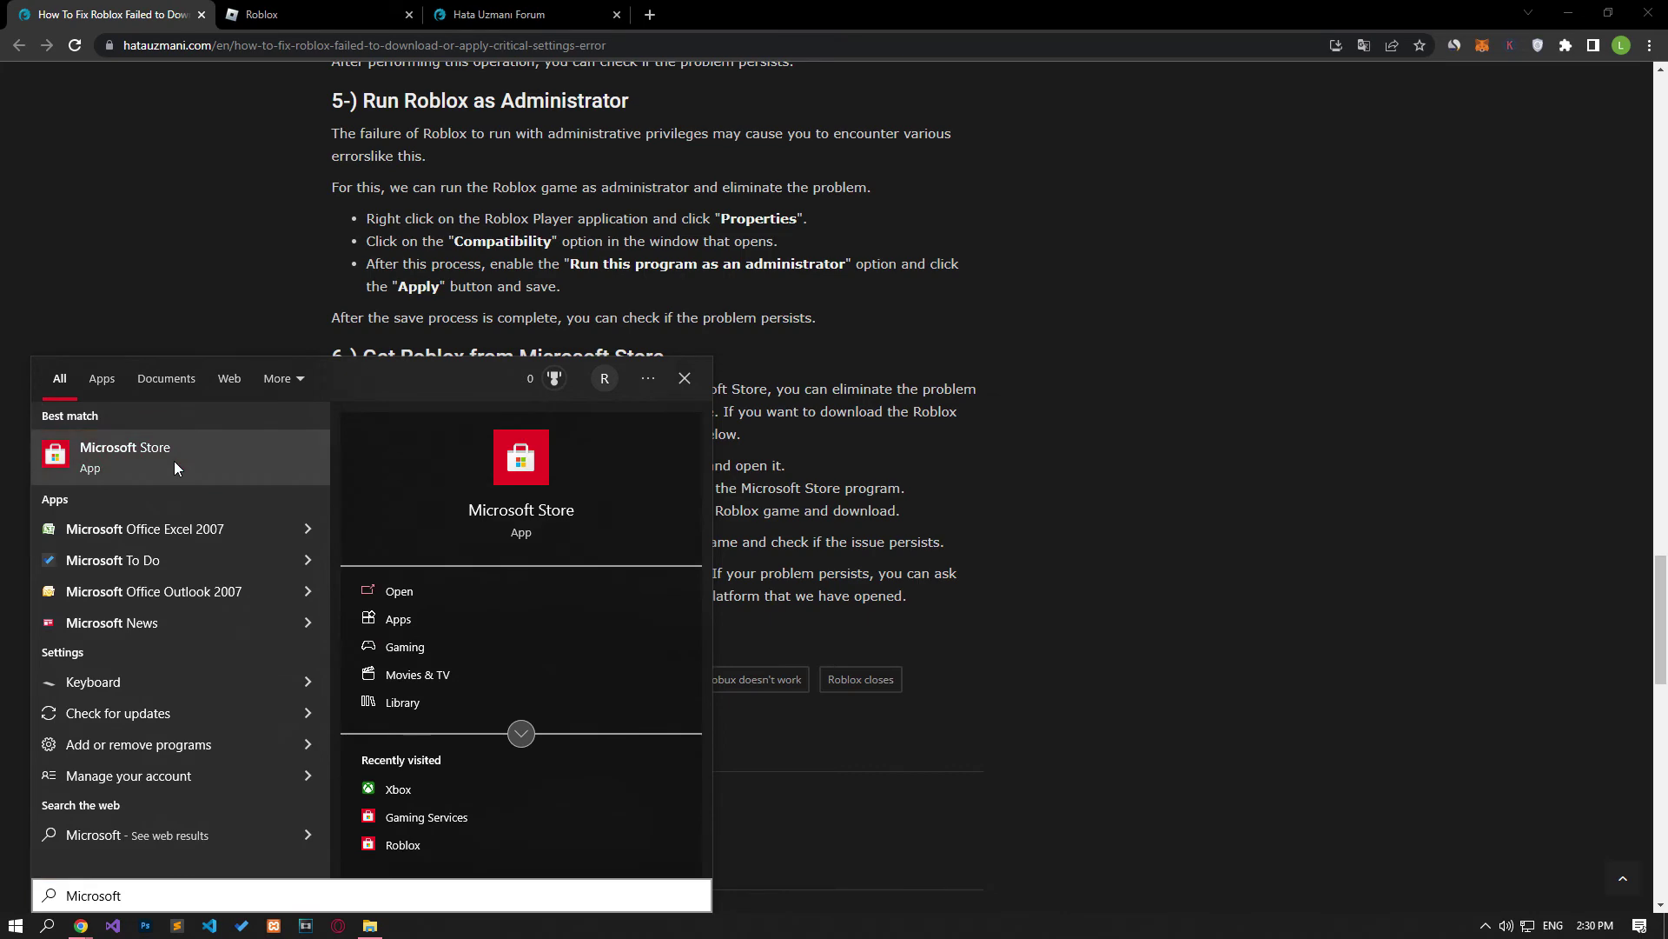
{"action": "left_click", "coordinate": [178, 469]}
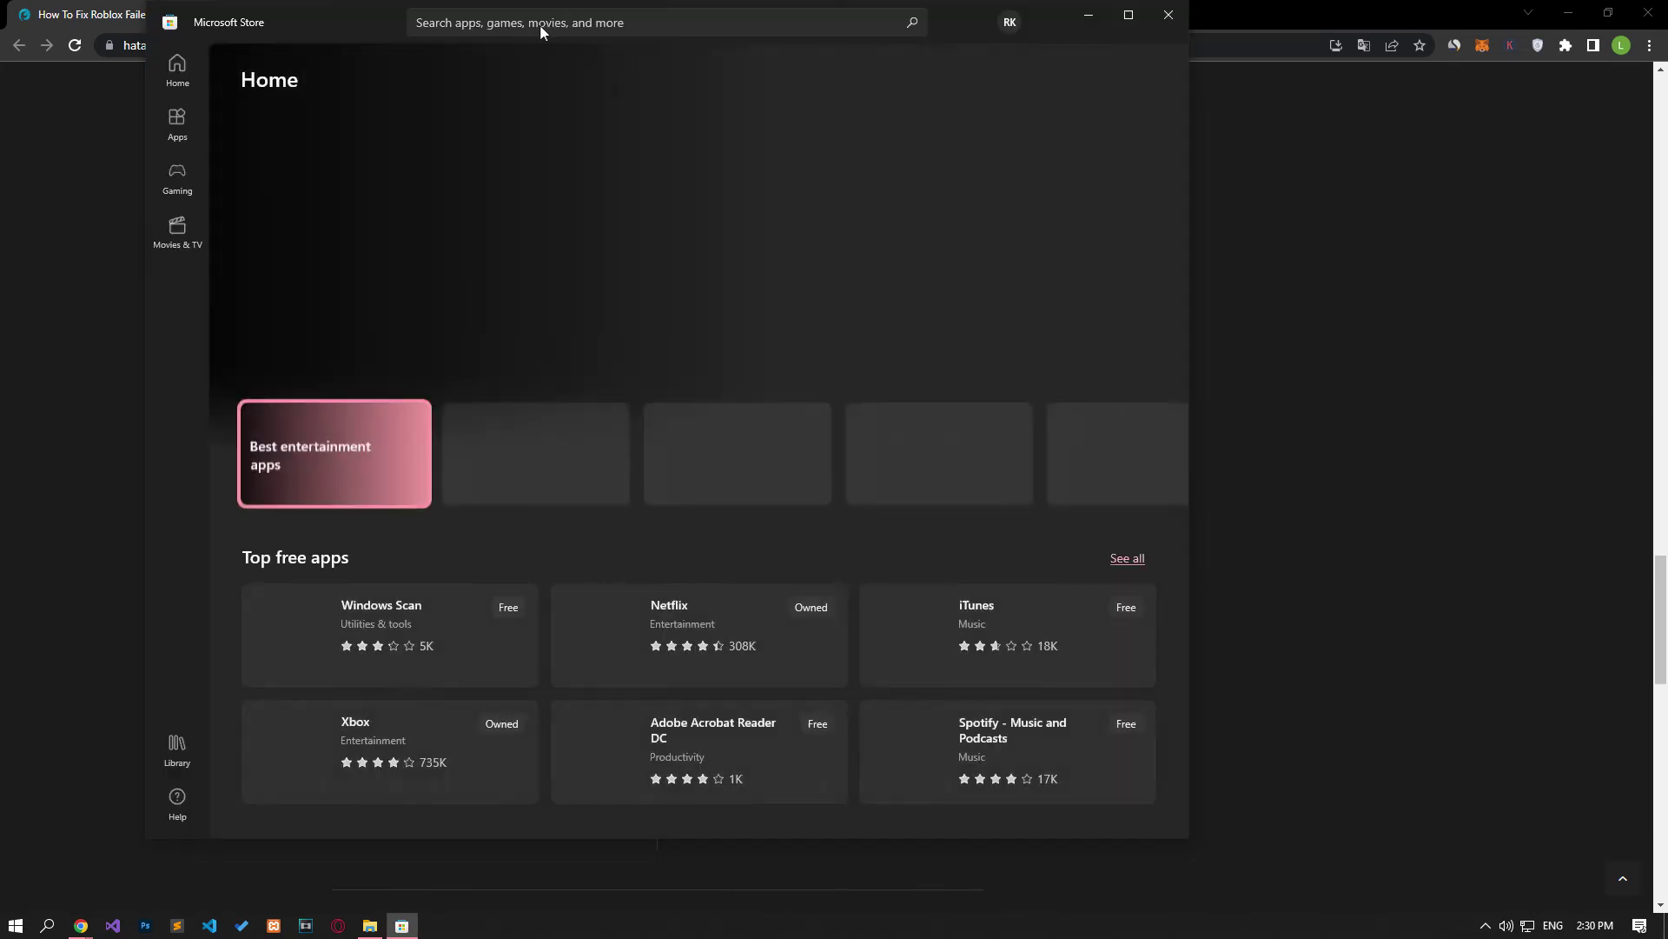
{"action": "left_click", "coordinate": [551, 23]}
{"action": "type", "text": "Roblox"}
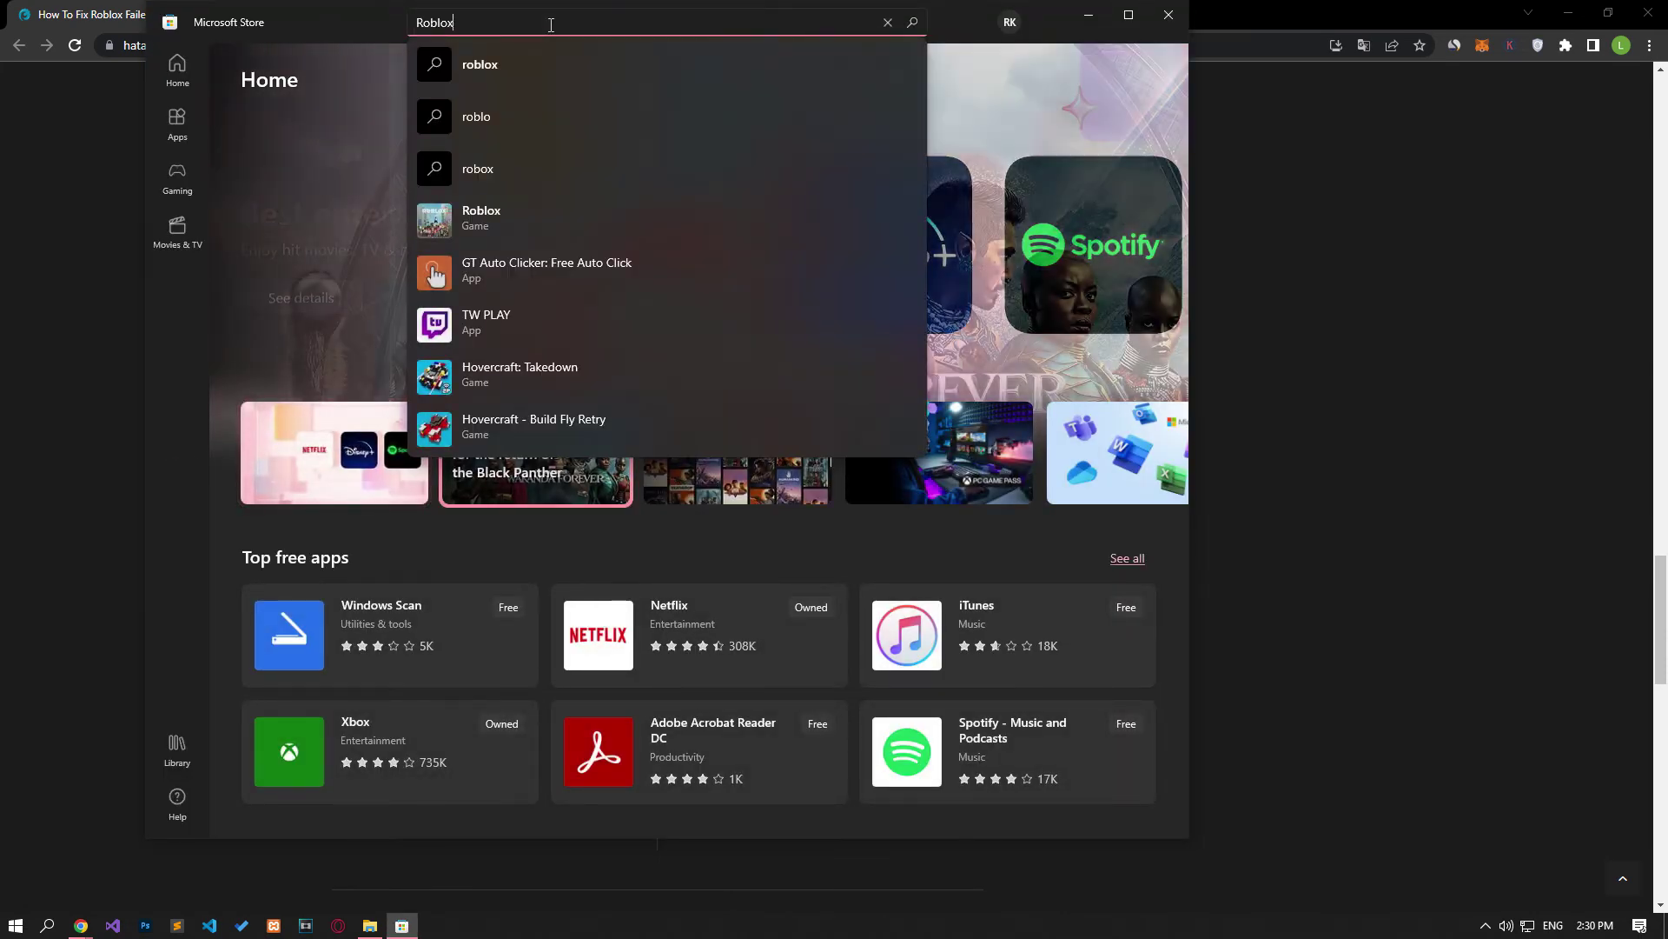
{"action": "left_click", "coordinate": [489, 224]}
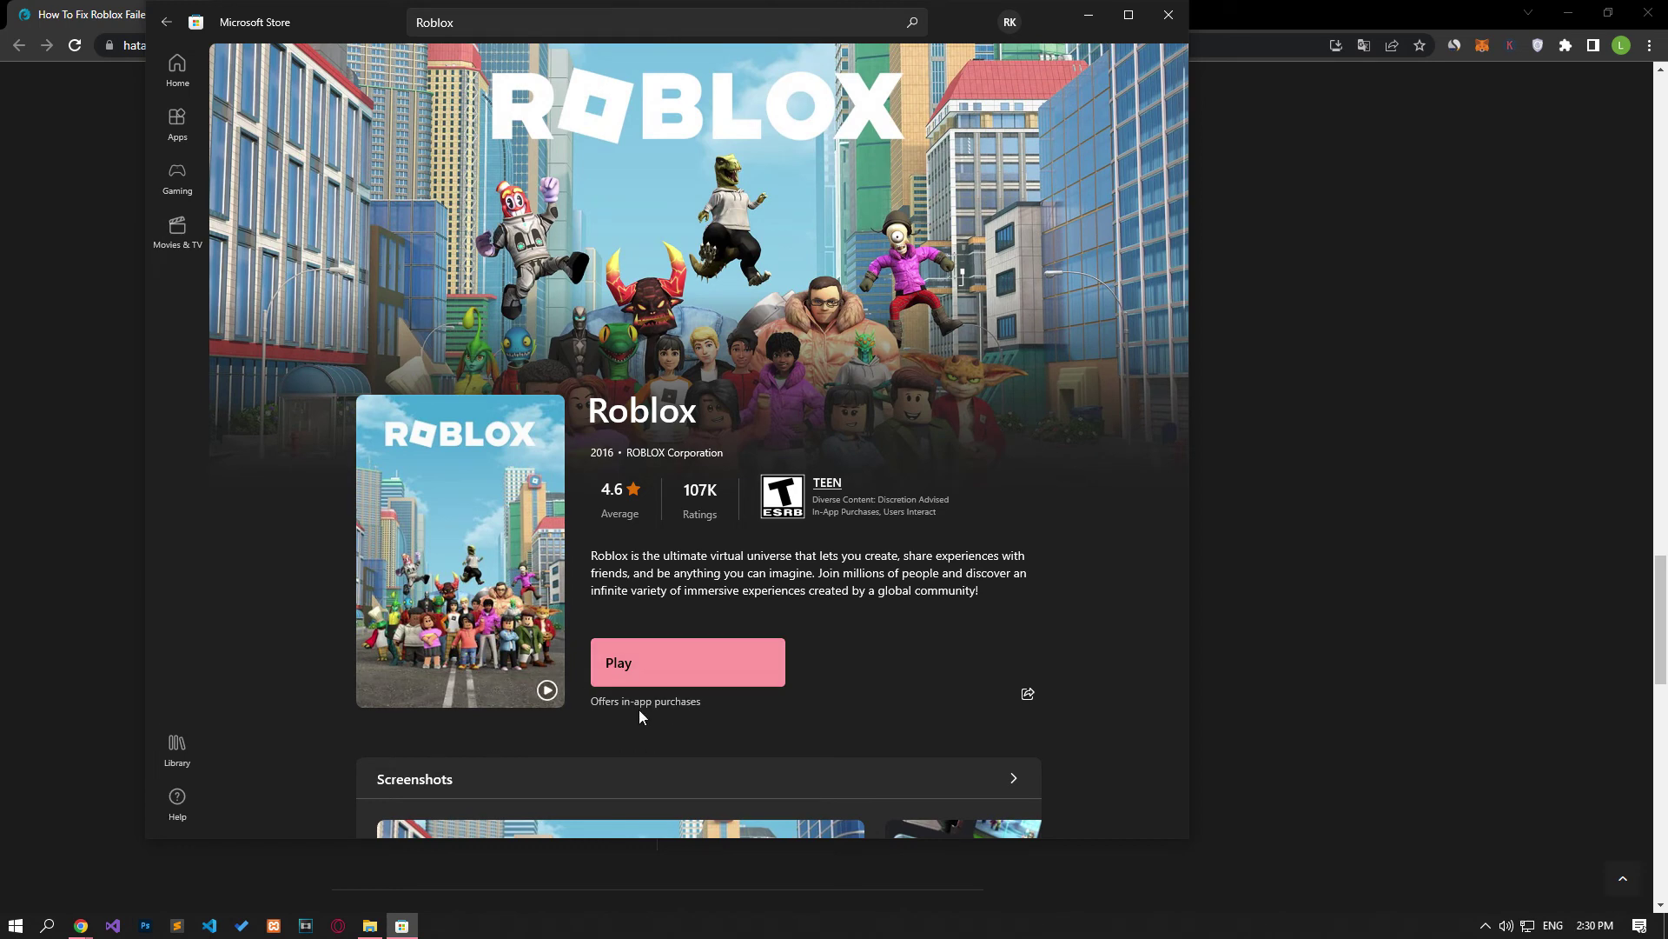
{"action": "left_click", "coordinate": [1168, 15]}
{"action": "left_click", "coordinate": [532, 15]}
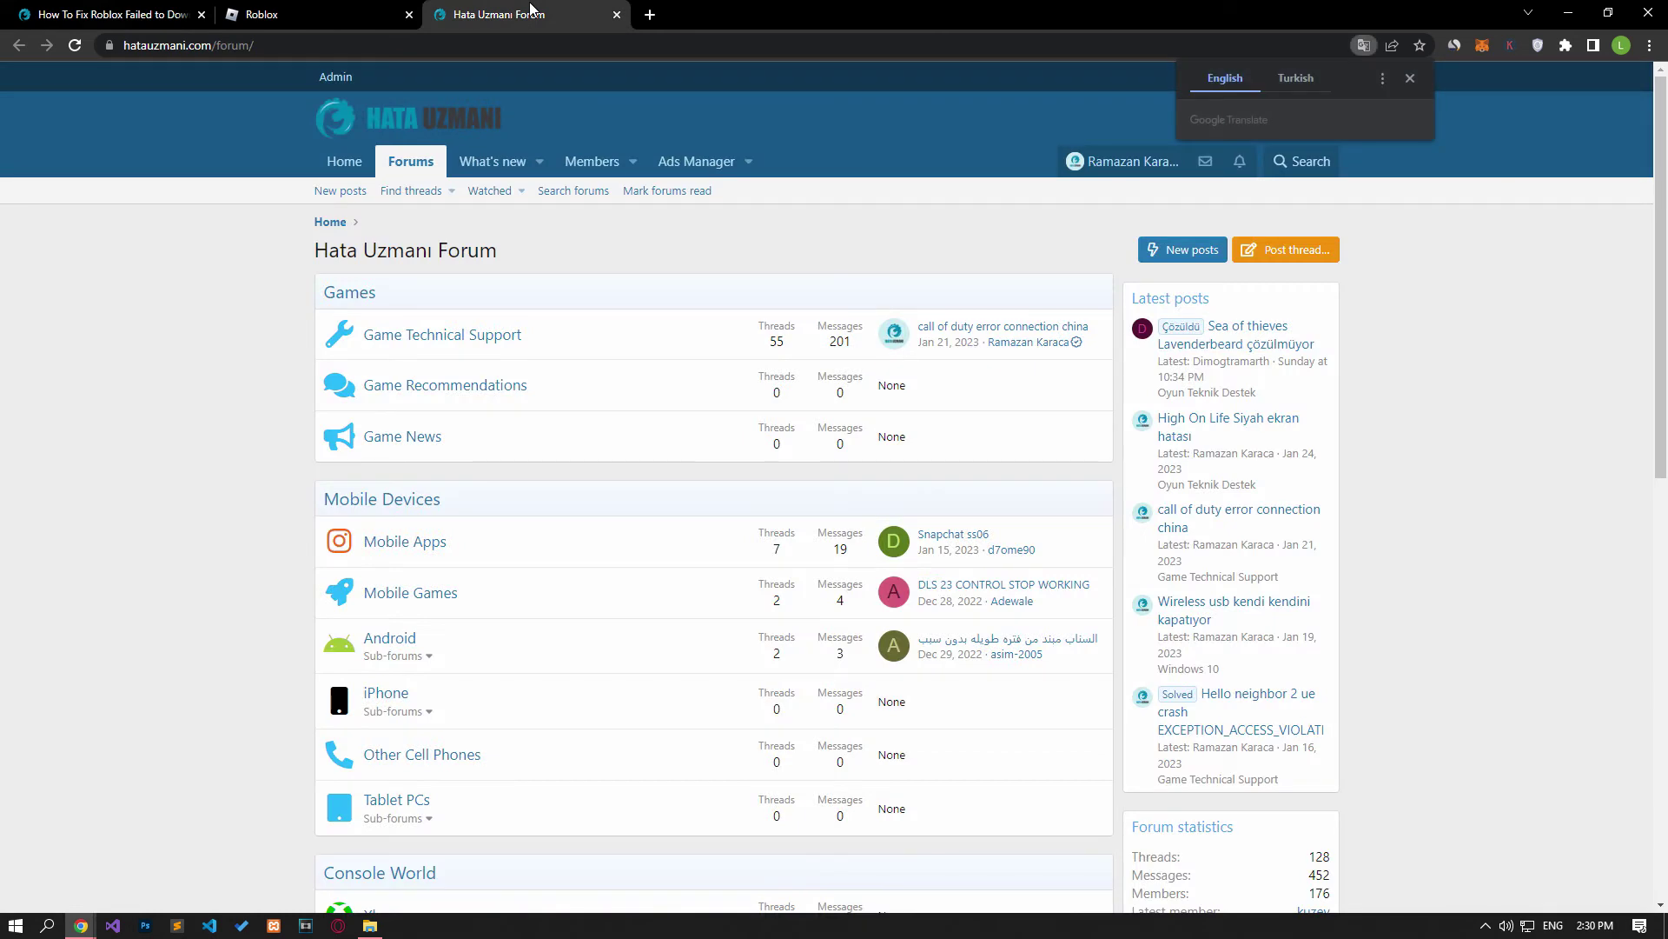
Dismiss the Google Translate prompt and bring up the forum's Post thread board picker
{"action": "left_click", "coordinate": [257, 351]}
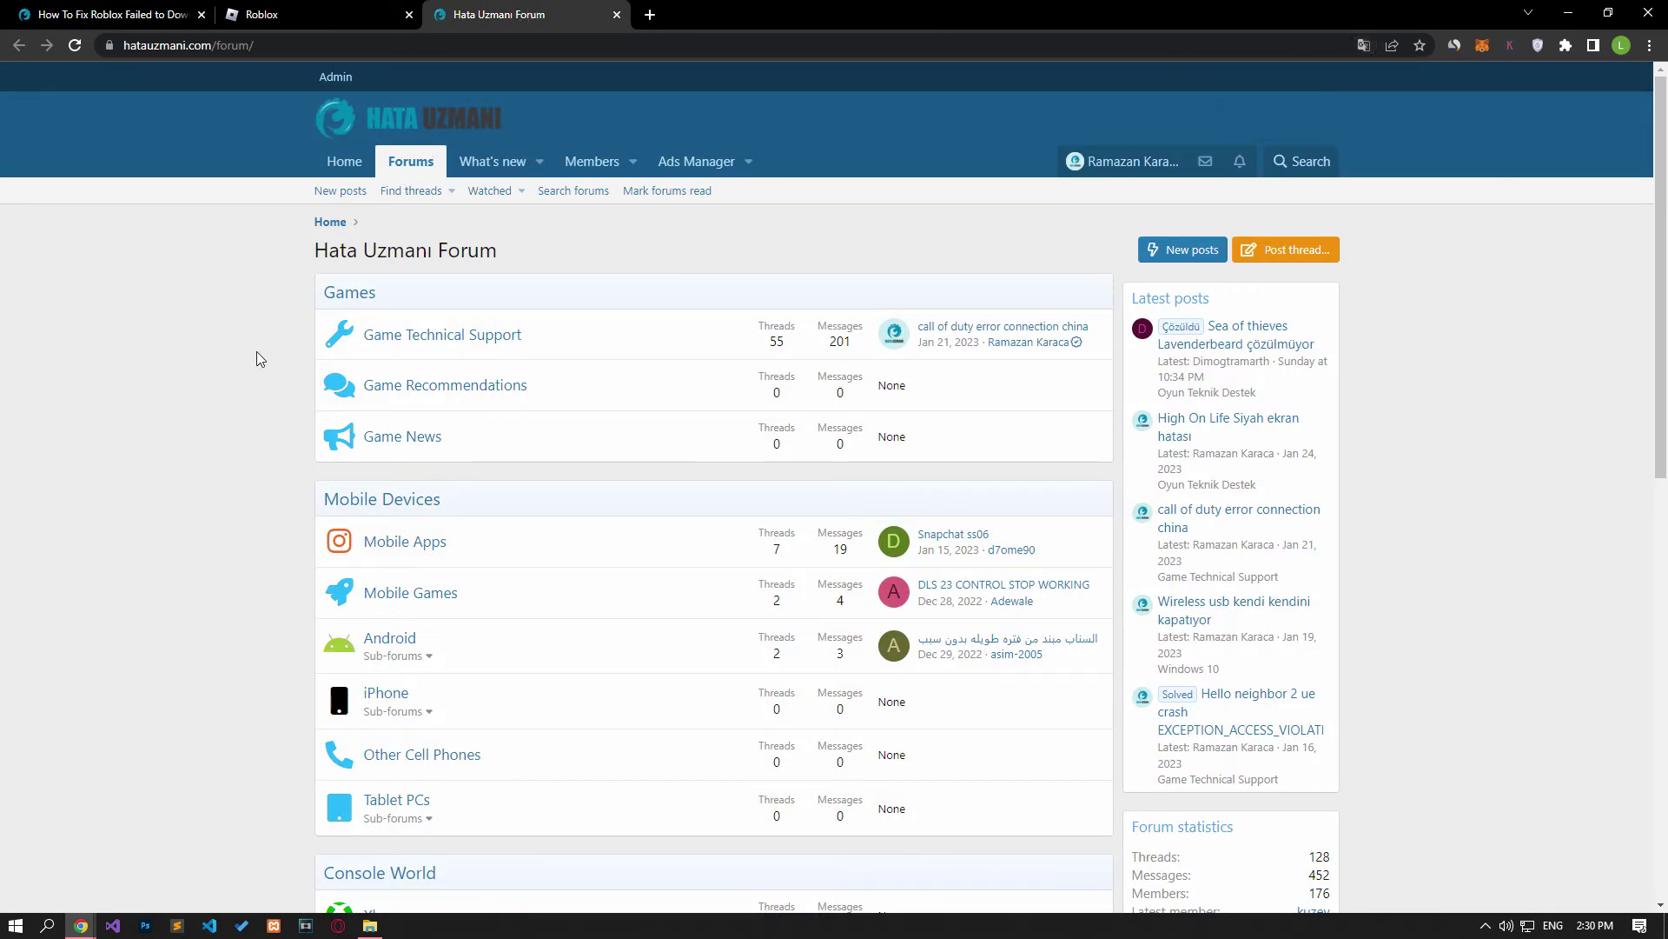
{"action": "left_click", "coordinate": [1291, 260]}
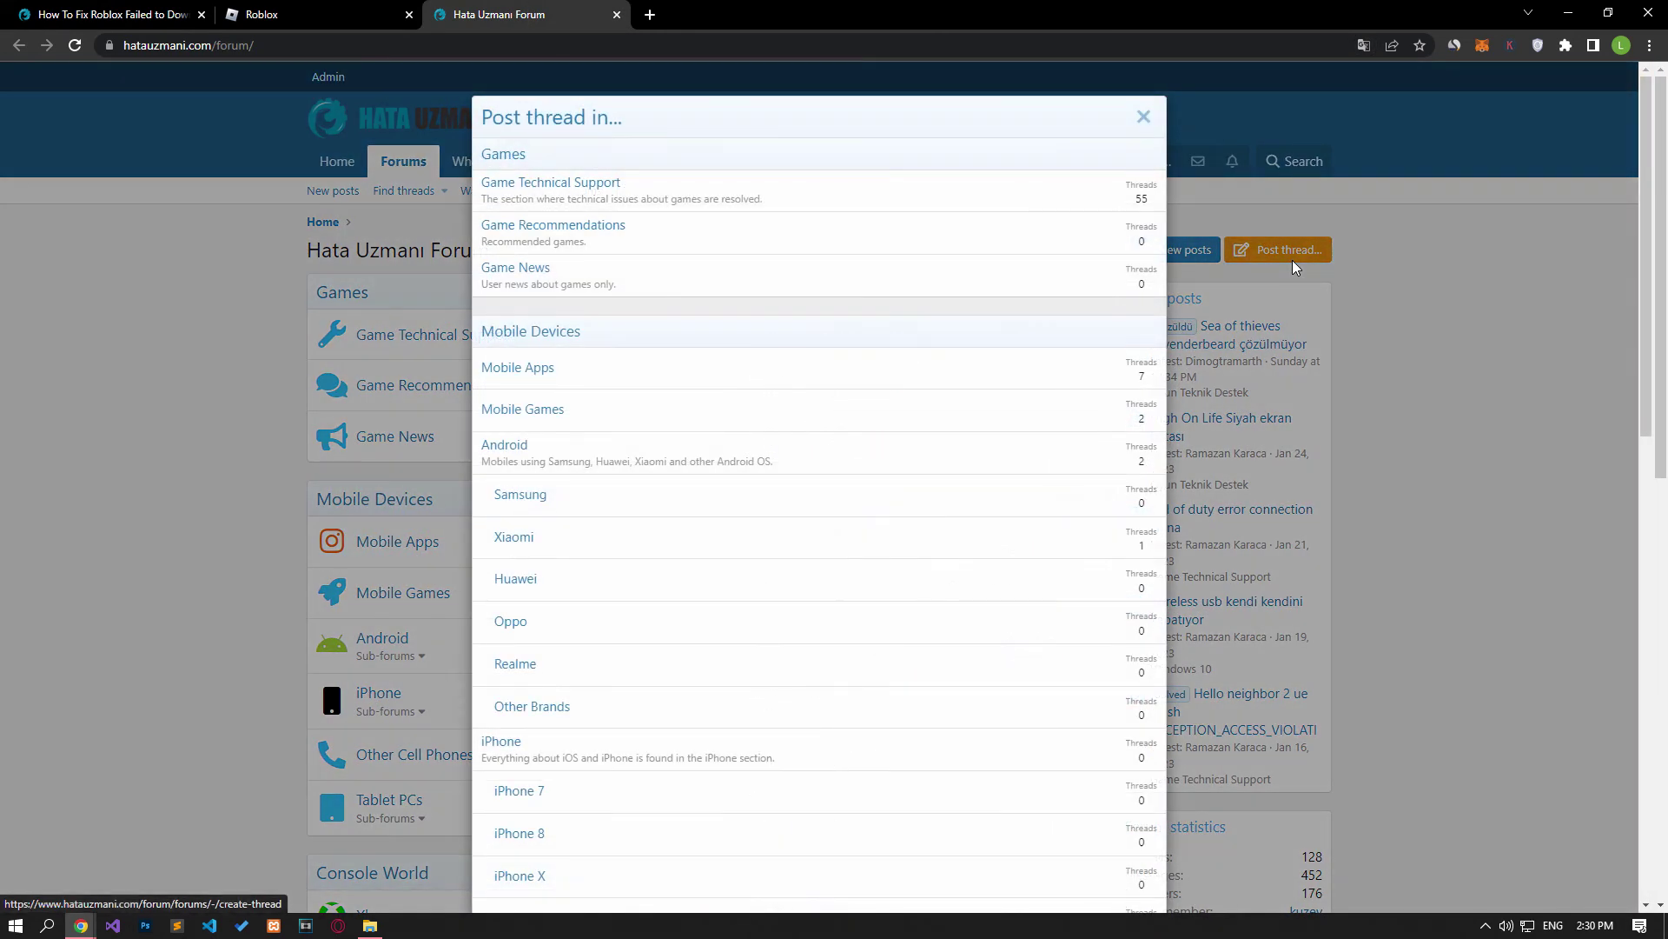